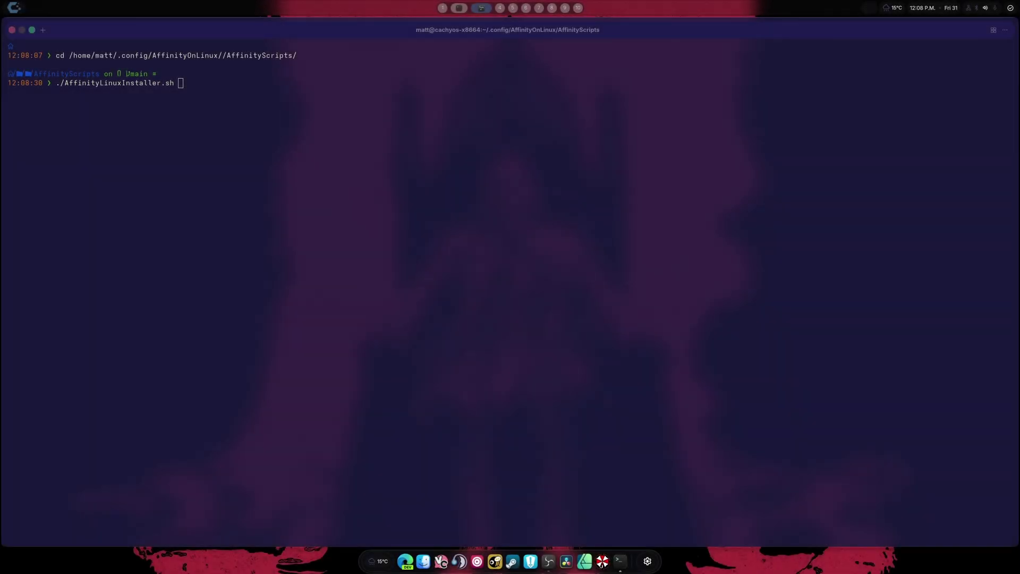
Run ./AffinityLinuxInstaller.sh in the terminal and review its dependency, Wine and OpenCL setup output.
left_click(335, 185)
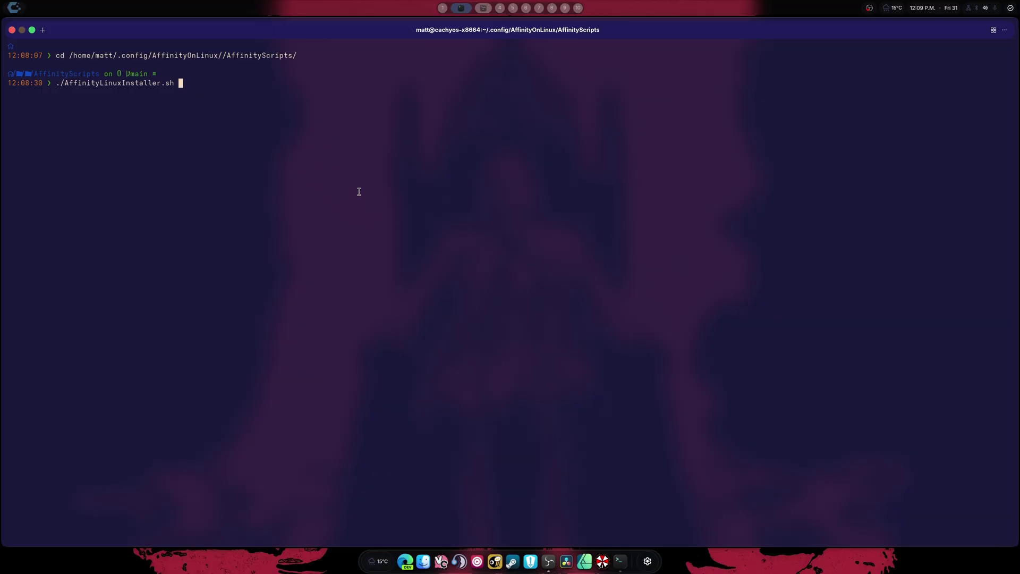
key("Return")
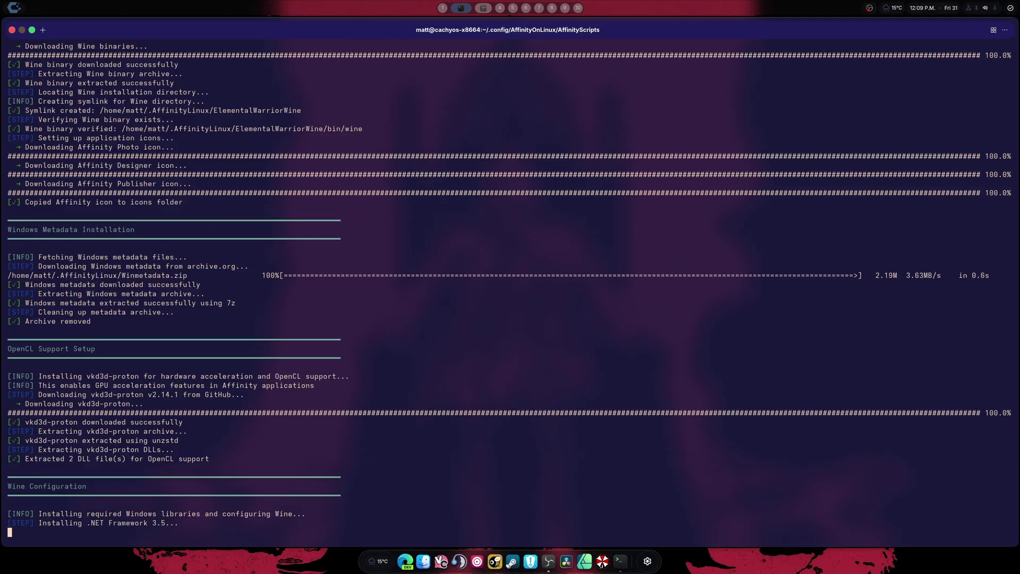
scroll(142, 194, "up", 12)
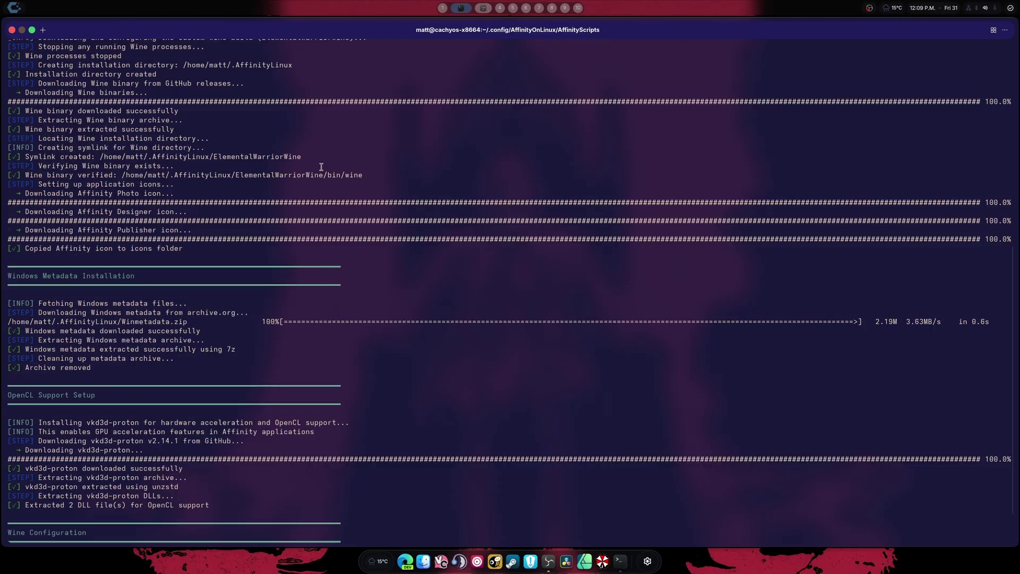
scroll(142, 194, "up", 4)
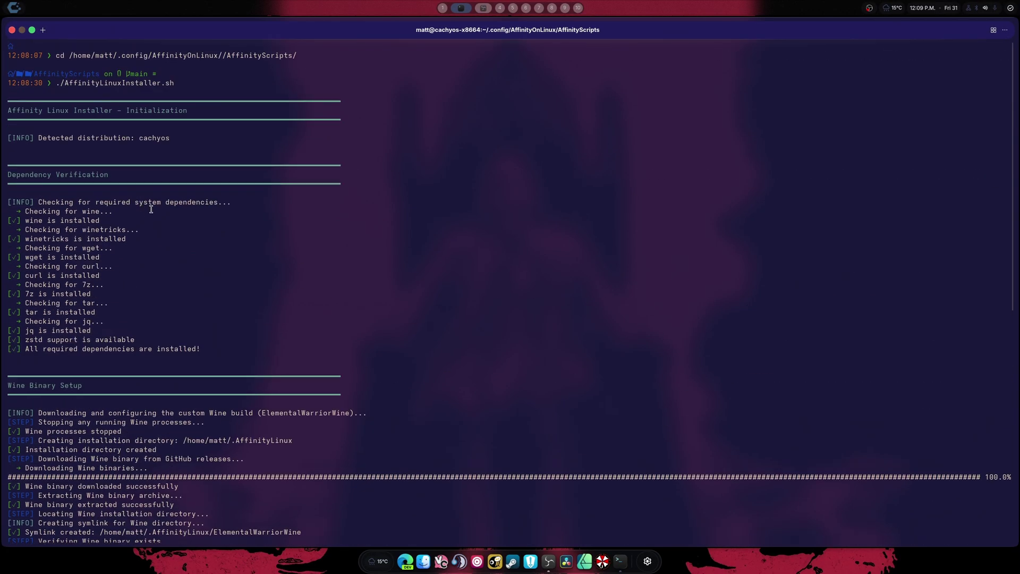
scroll(302, 316, "down", 5)
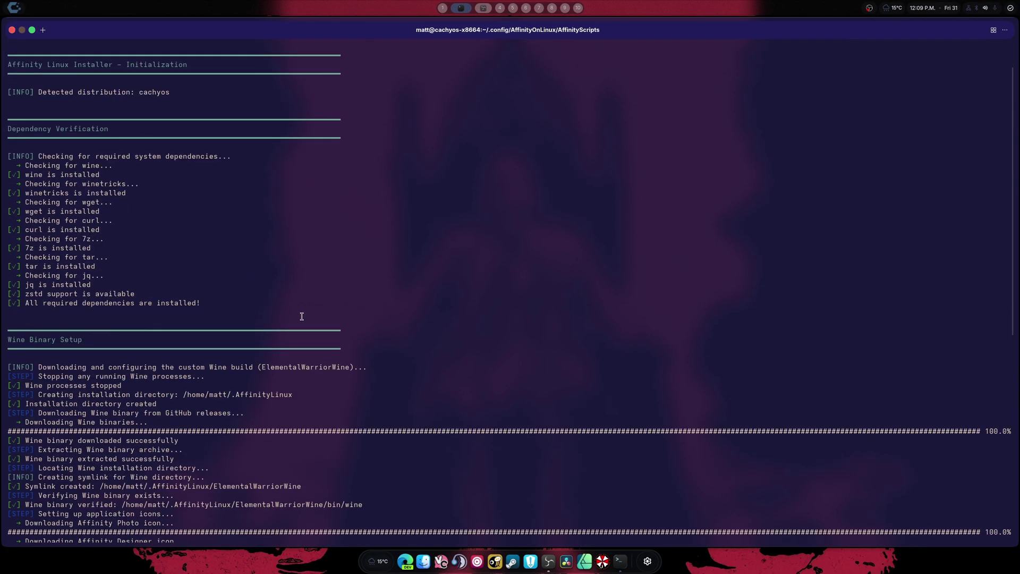
scroll(302, 315, "down", 10)
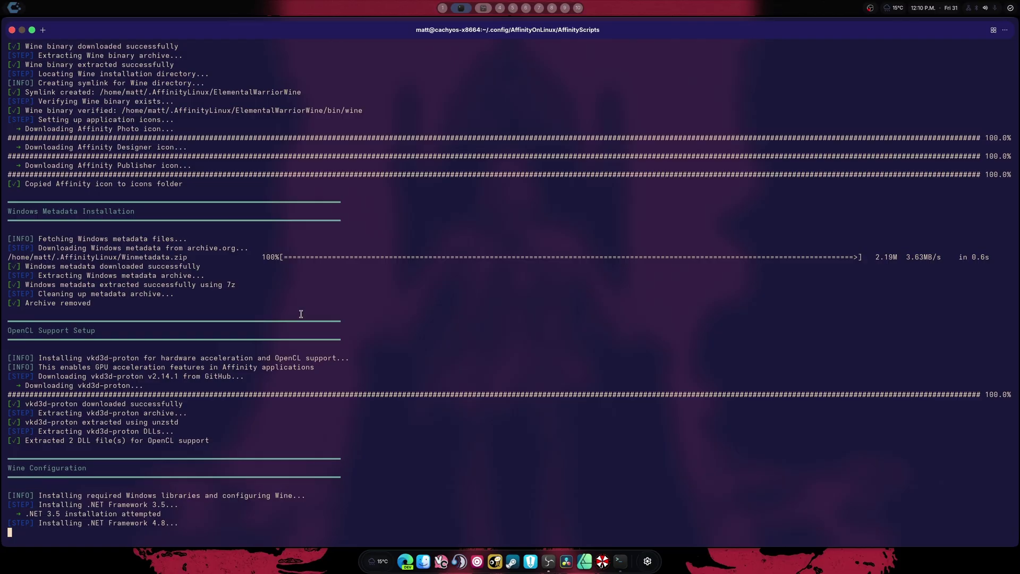
Launch the Files file manager from the dock while the installer keeps running.
left_click(423, 561)
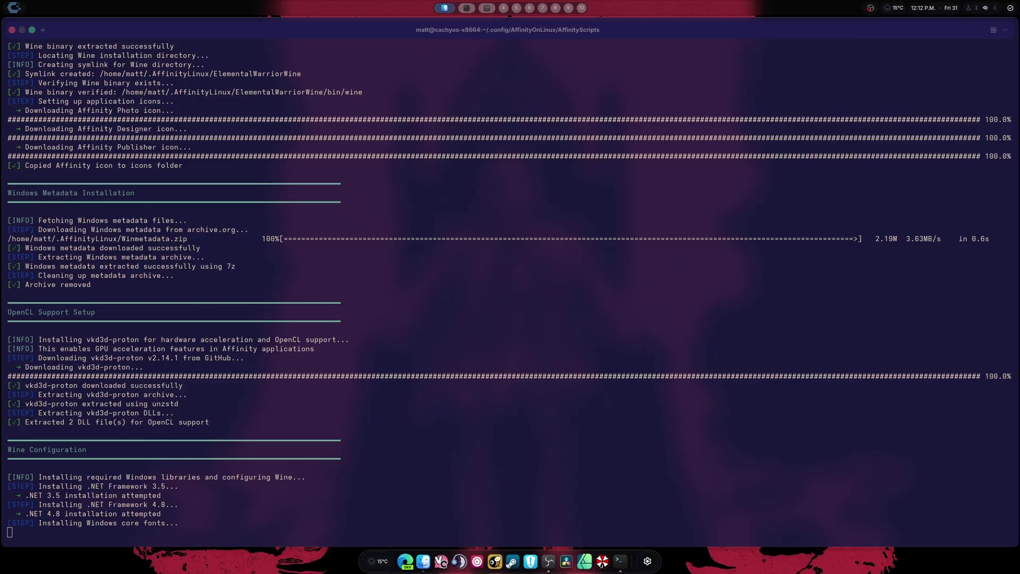
Bring up the Files window on Downloads, then close it to return to the full-screen terminal.
key("super+e")
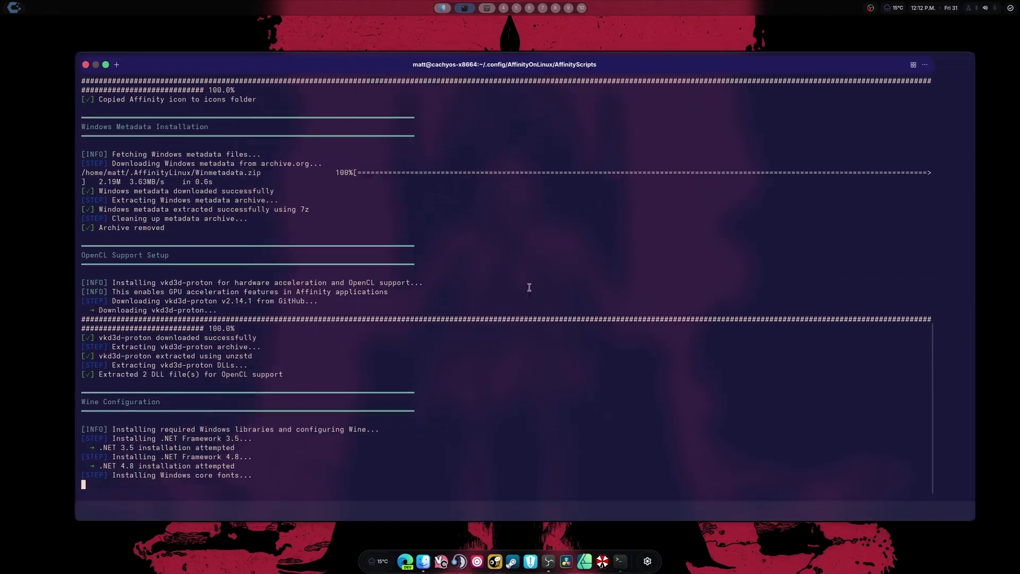
key("ctrl+w")
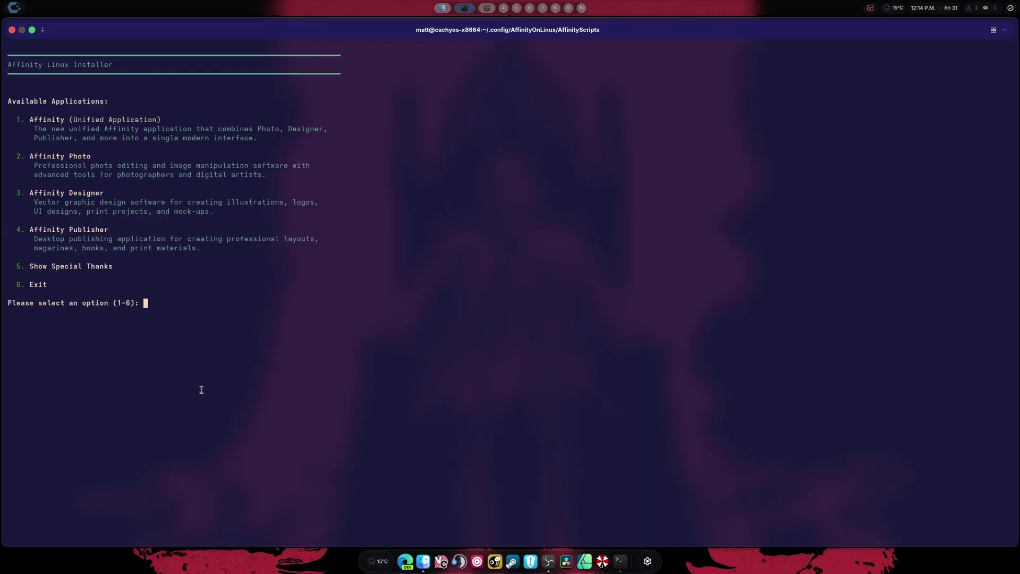
Enlarge the terminal text, read the Unified, Photo, Designer and Publisher entries, then choose option 1.
key("ctrl+plus")
key("ctrl+plus")
key("ctrl+plus")
key("ctrl+plus")
key("ctrl+plus")
key("ctrl+plus")
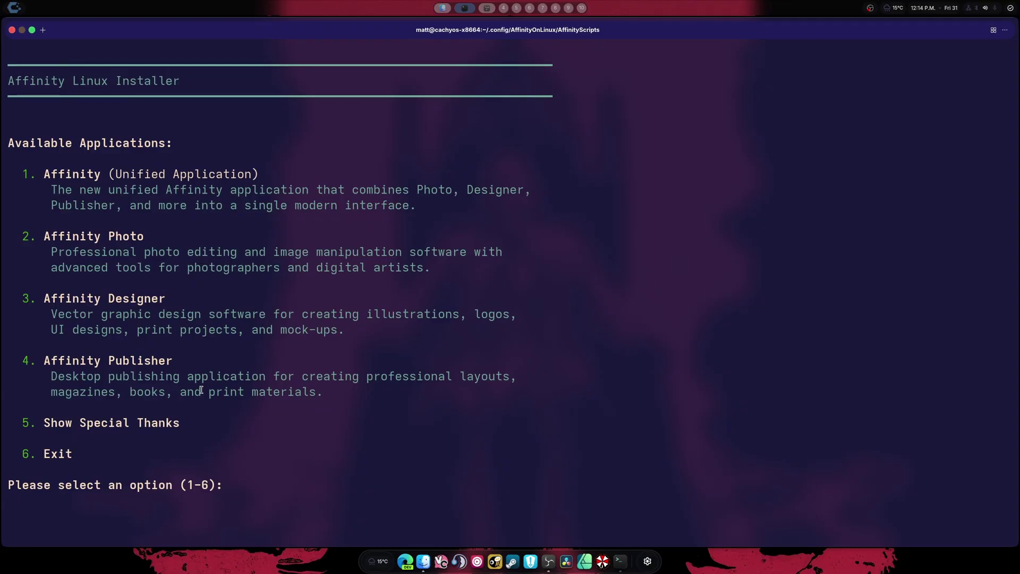
left_click_drag(45, 175, 244, 177)
left_click_drag(58, 191, 414, 207)
left_click(416, 207)
left_click_drag(50, 235, 463, 253)
left_click(501, 282)
left_click_drag(43, 301, 405, 328)
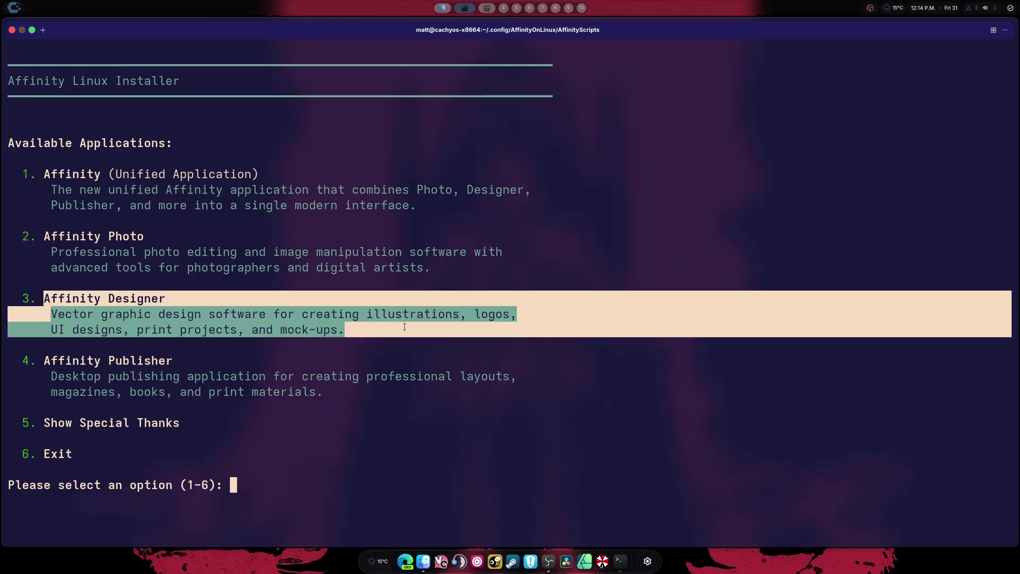
left_click(360, 359)
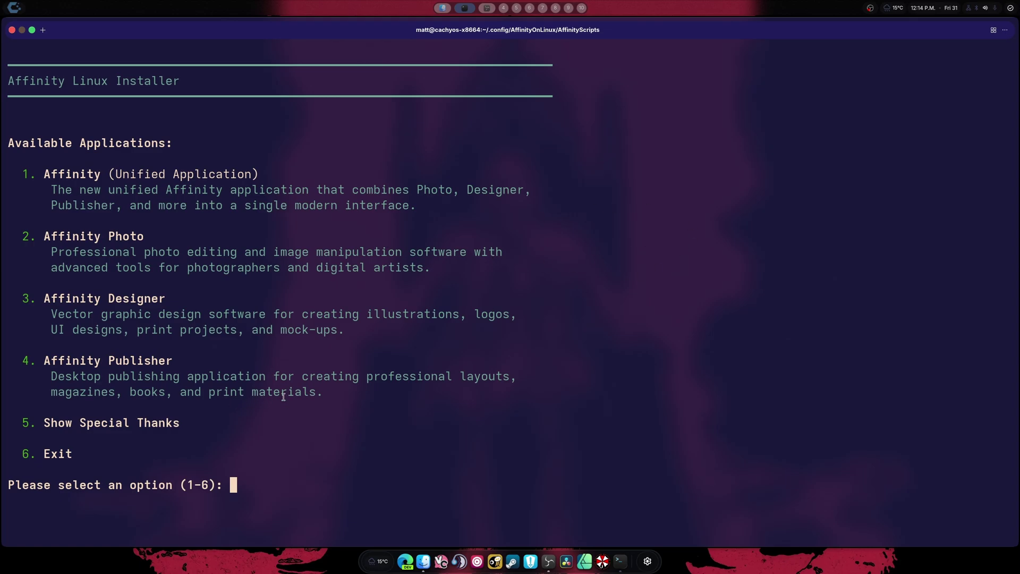
left_click_drag(326, 393, 16, 360)
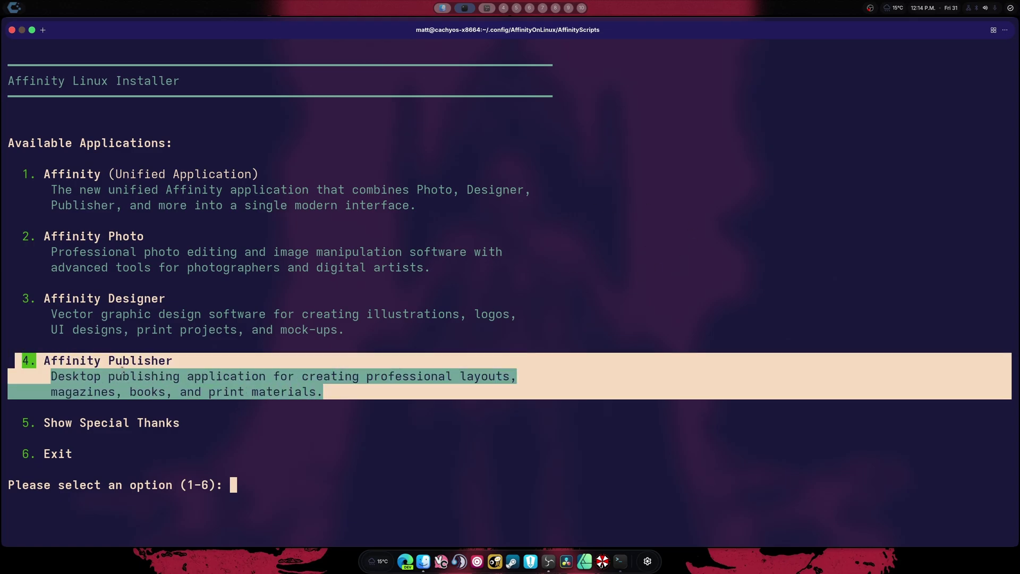
left_click(482, 398)
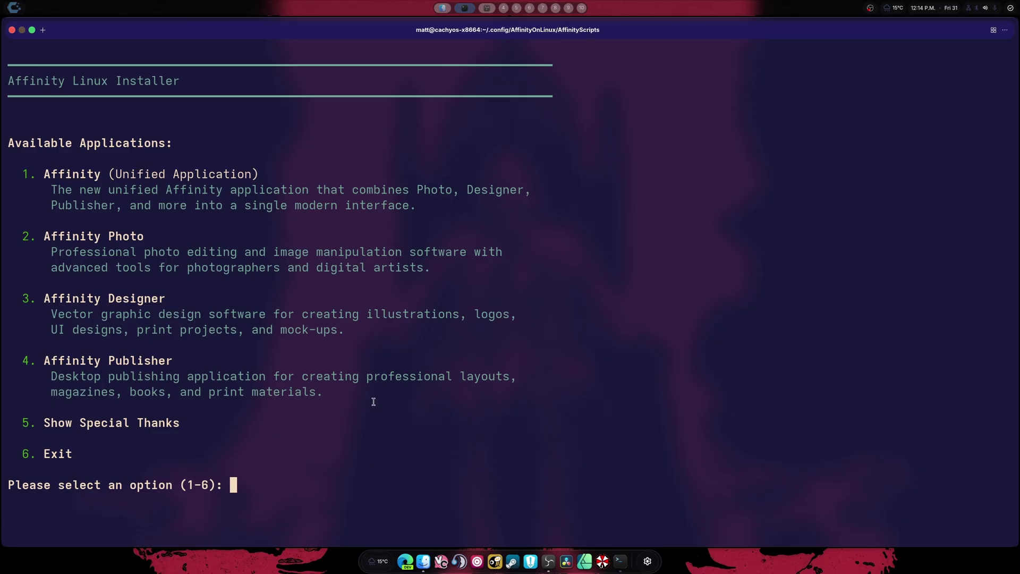
type("1")
key("Return")
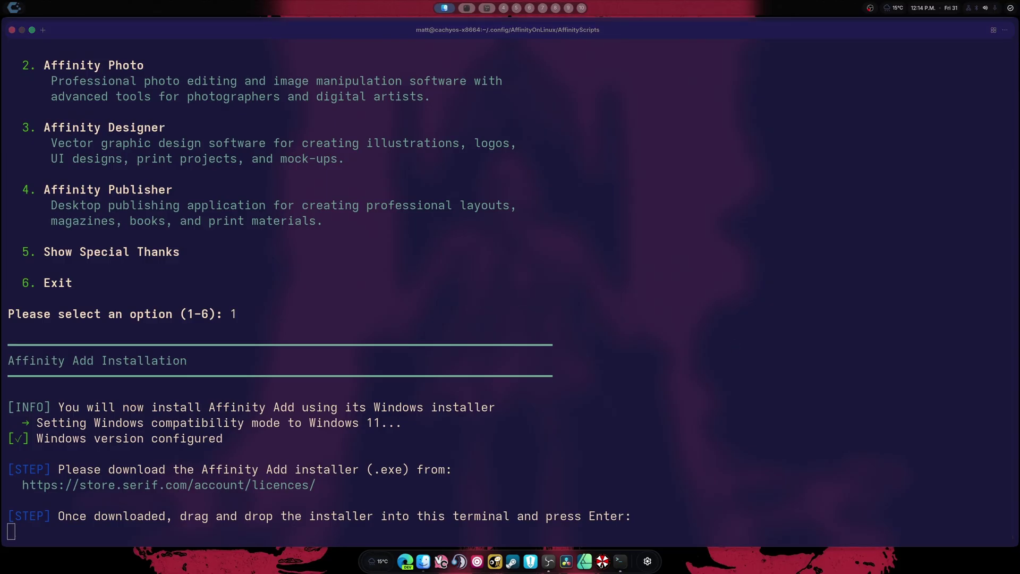
Hand the downloaded Affinityx64.exe from Downloads to the installer script and confirm the path.
left_click_drag(656, 275, 616, 305)
key("Return")
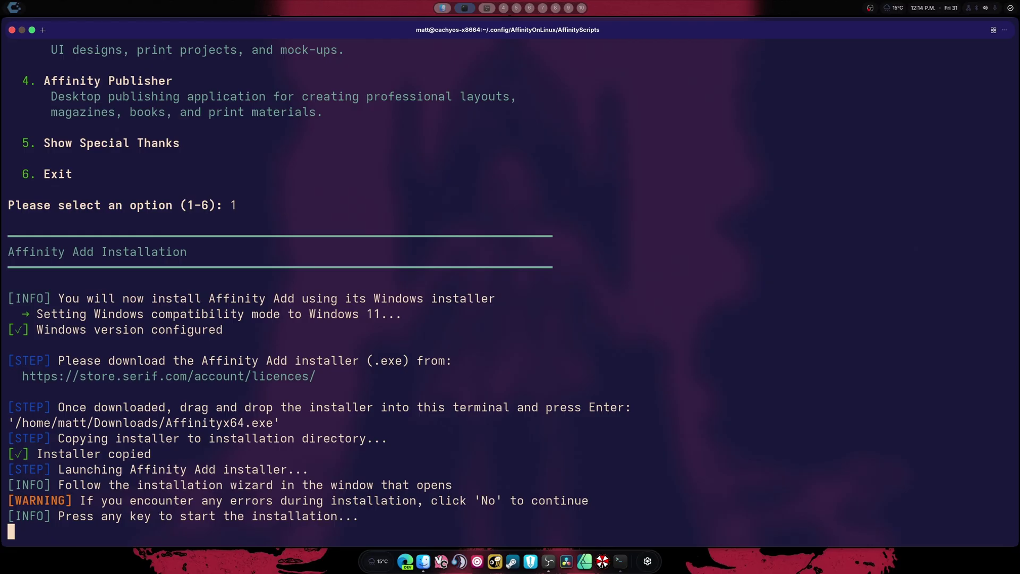
Start the installation, run Repair in the Affinity installer wizard, finish it, and return to the script menu.
key("Return")
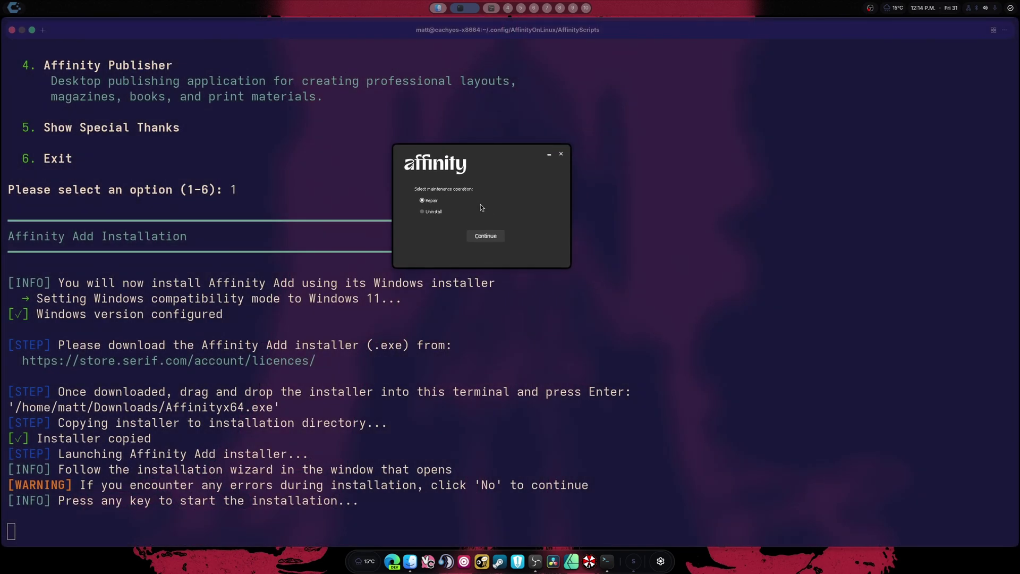
left_click_drag(462, 176, 494, 230)
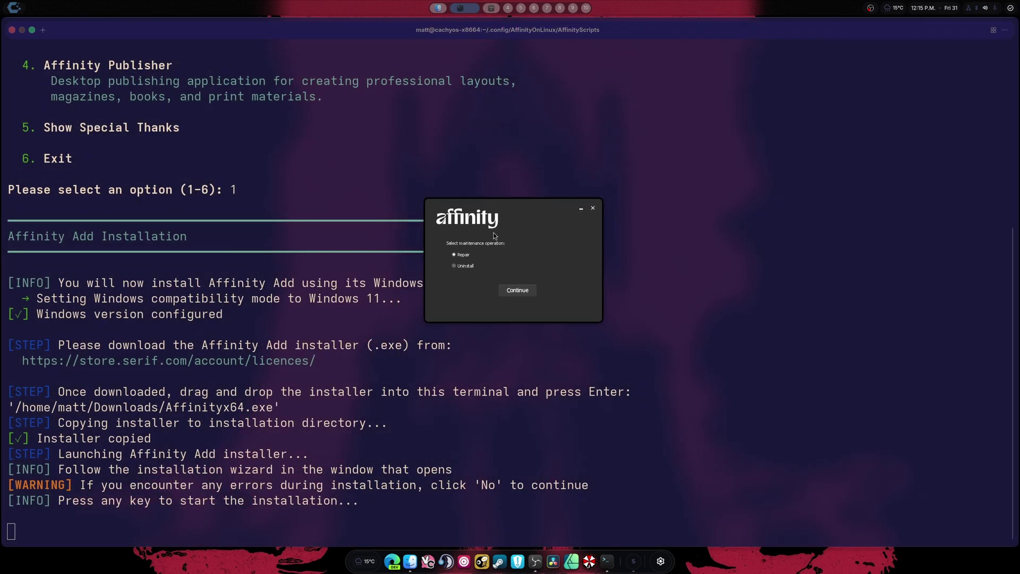
left_click(517, 290)
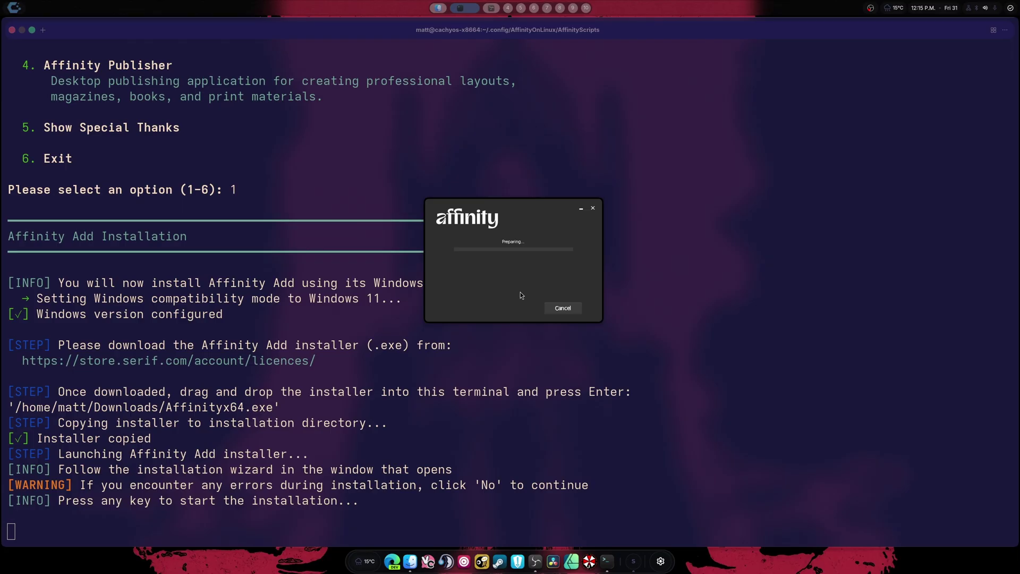
left_click(554, 306)
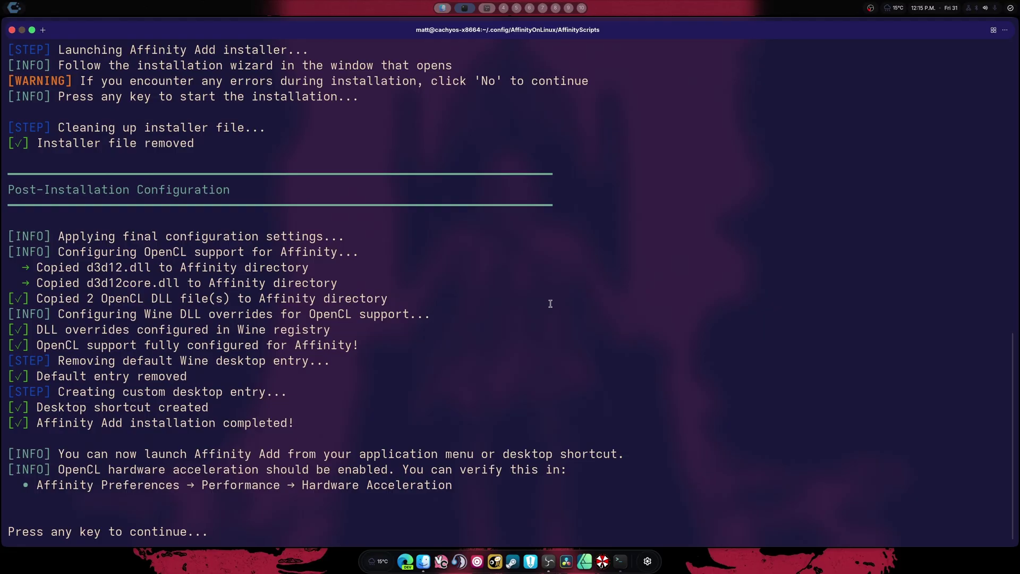
key("Return")
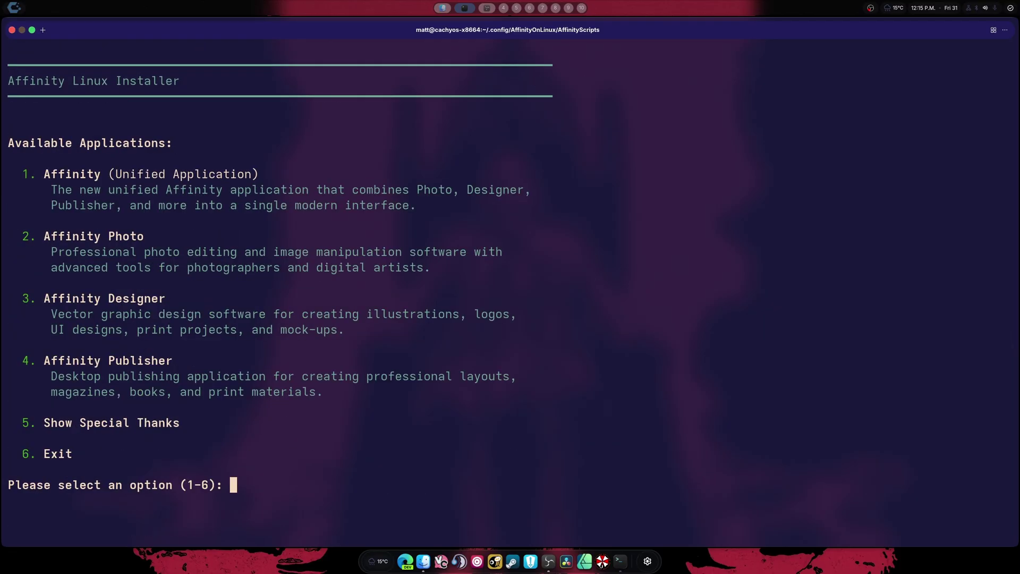
Choose option 6 to exit the Affinity Linux Installer script.
type("6")
key("Return")
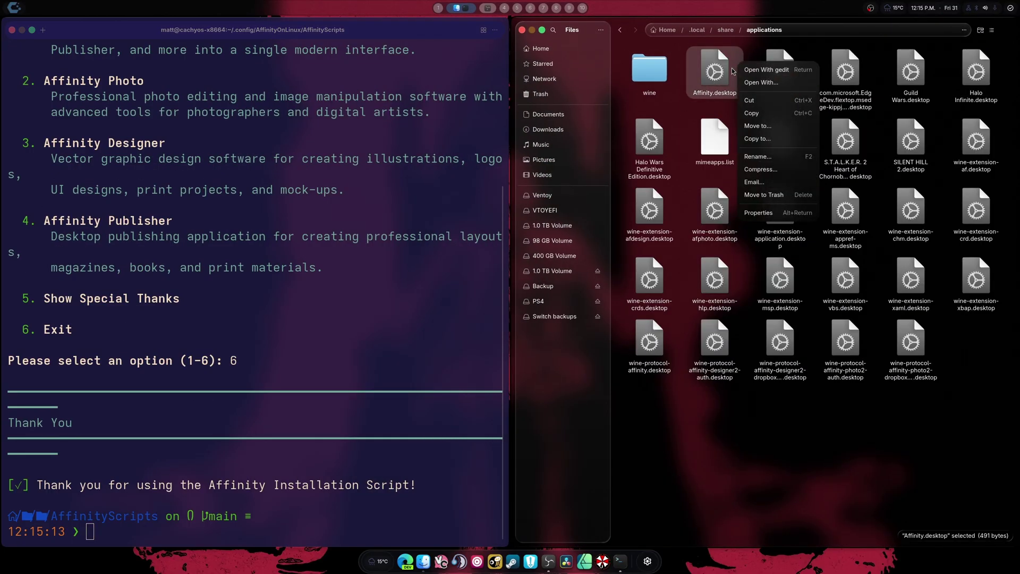
Review Affinity.desktop in gedit, then close gedit and the Files window.
left_click(749, 70)
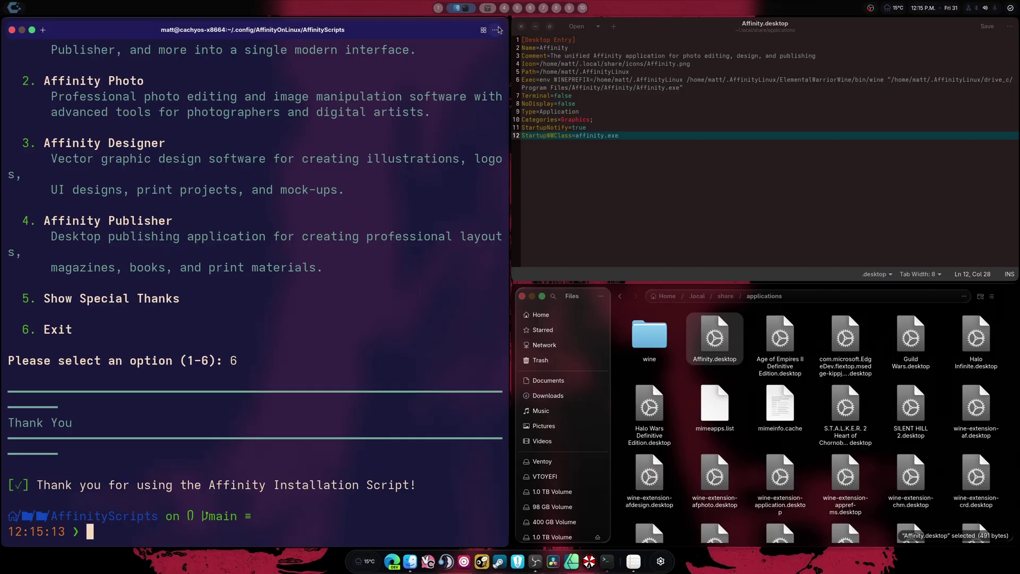
left_click(521, 27)
left_click(522, 27)
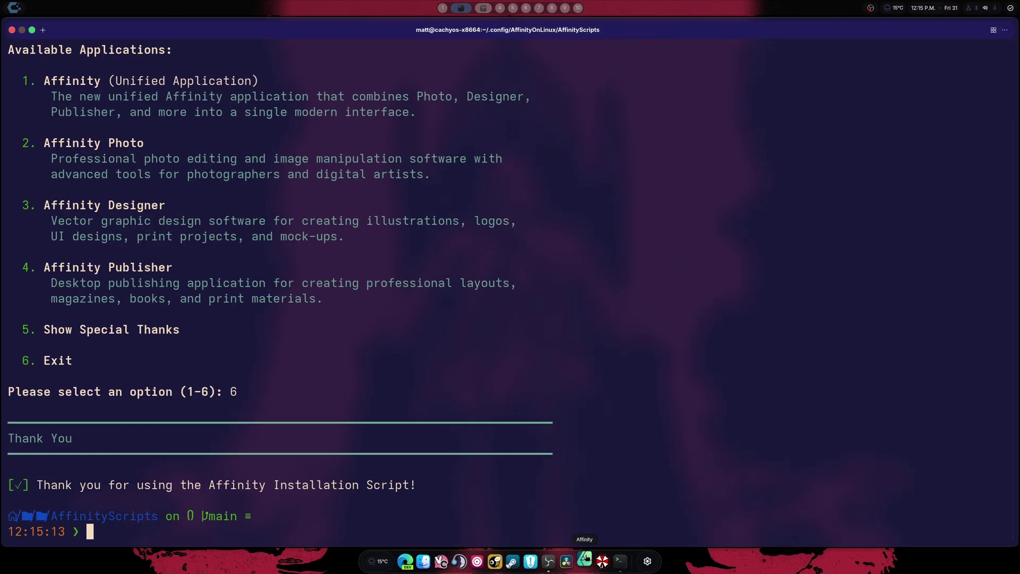
Bring the terminal here, run the WINEPREFIX wine Affinity.exe command, then move the terminal to workspace 1.
key("super+q")
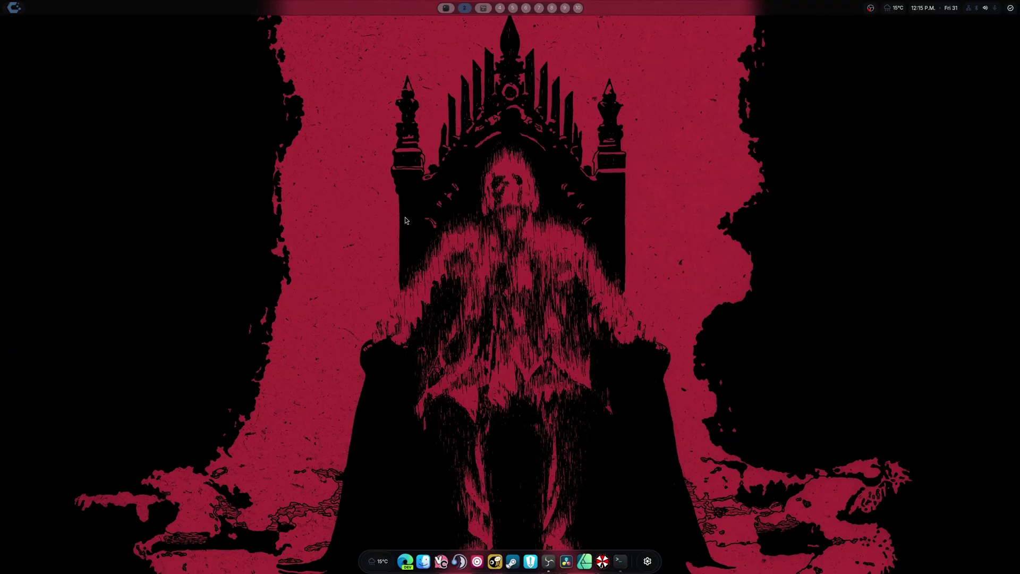
key("super+shift+2")
key("Up")
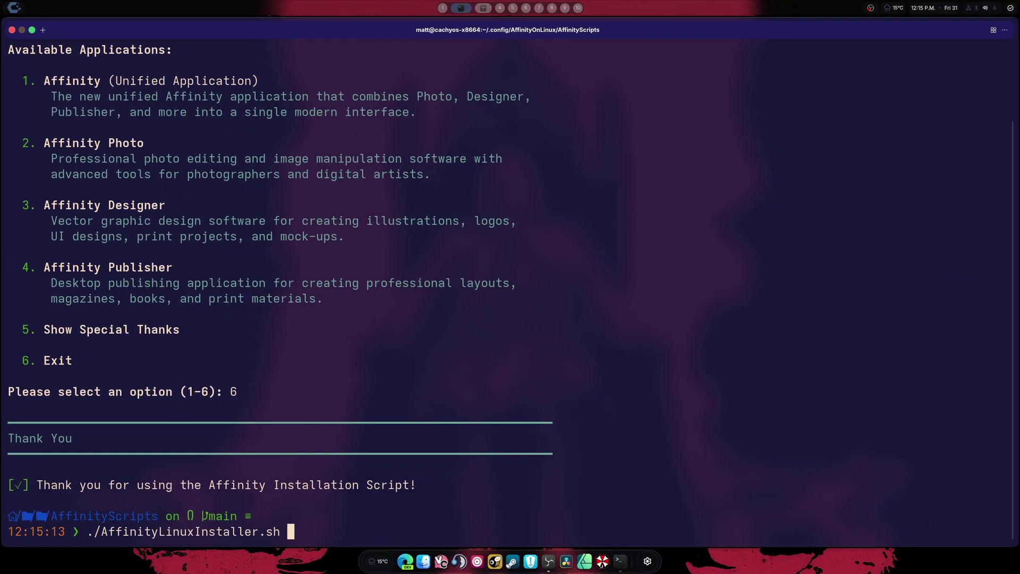
key("Down")
type("github-desktop")
key("ctrl+u")
type("WINEPREFIX=/home/matt/.AffinityLinux /home/matt/.AffinityLinux/ElementalWarriorWine/bin/wine \"/home/matt/.AffinityLinux/drive_c/Program Files/Affinity/Affinity/Affinity.exe\"")
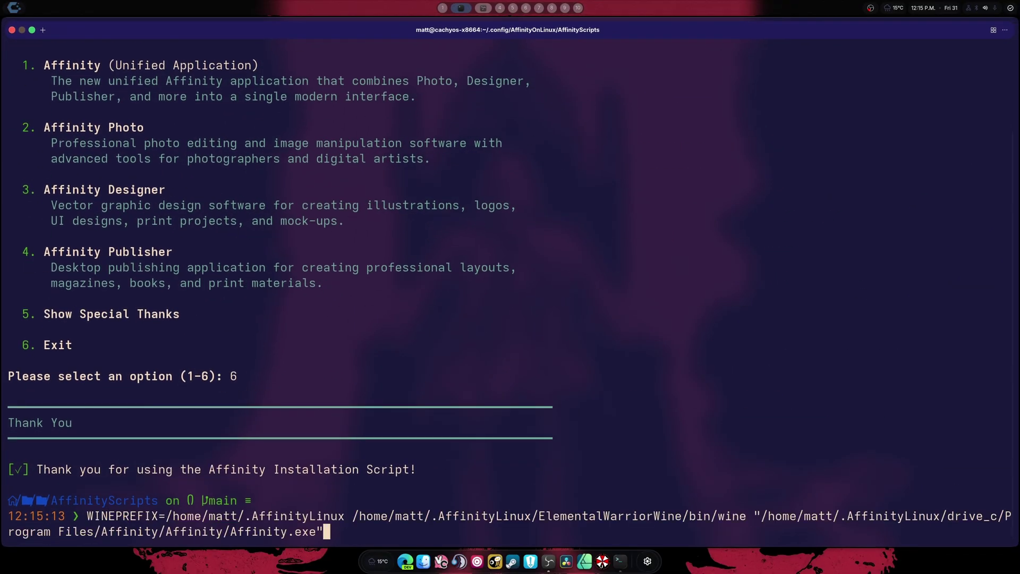
key("Return")
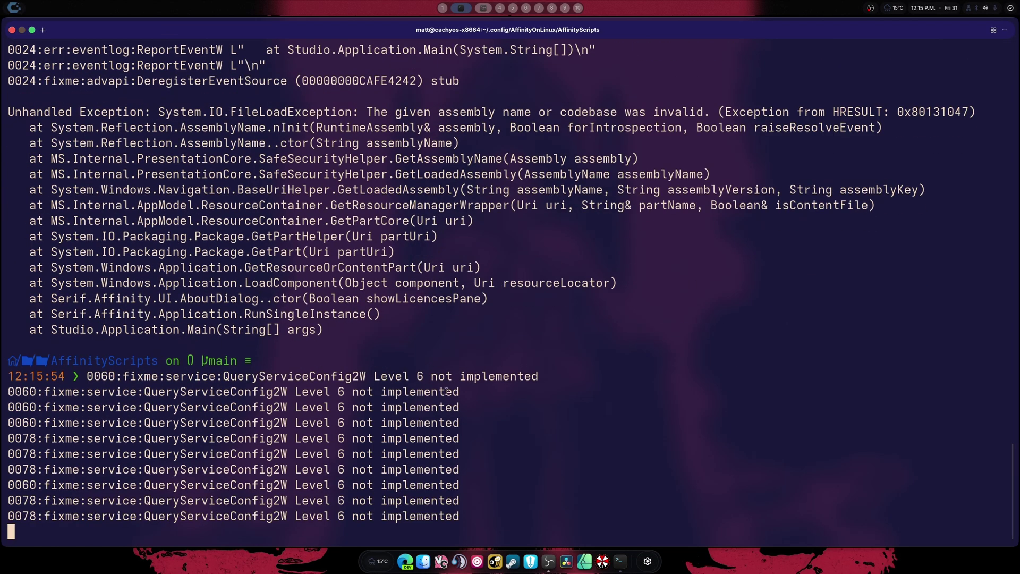
key("super+shift+1")
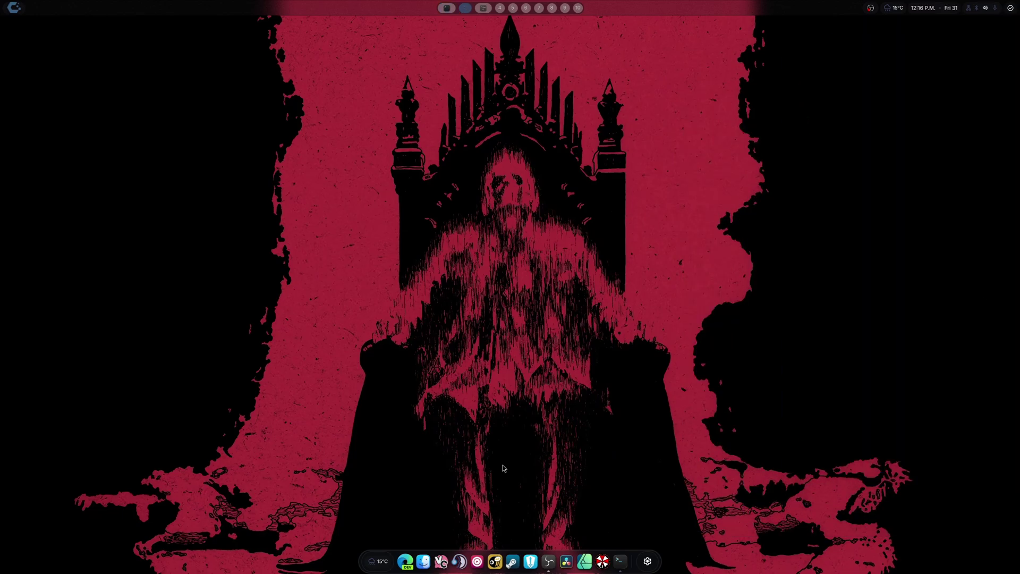
Launch Files from the dock and move its window to workspace 1.
left_click(424, 561)
key("super+shift+1")
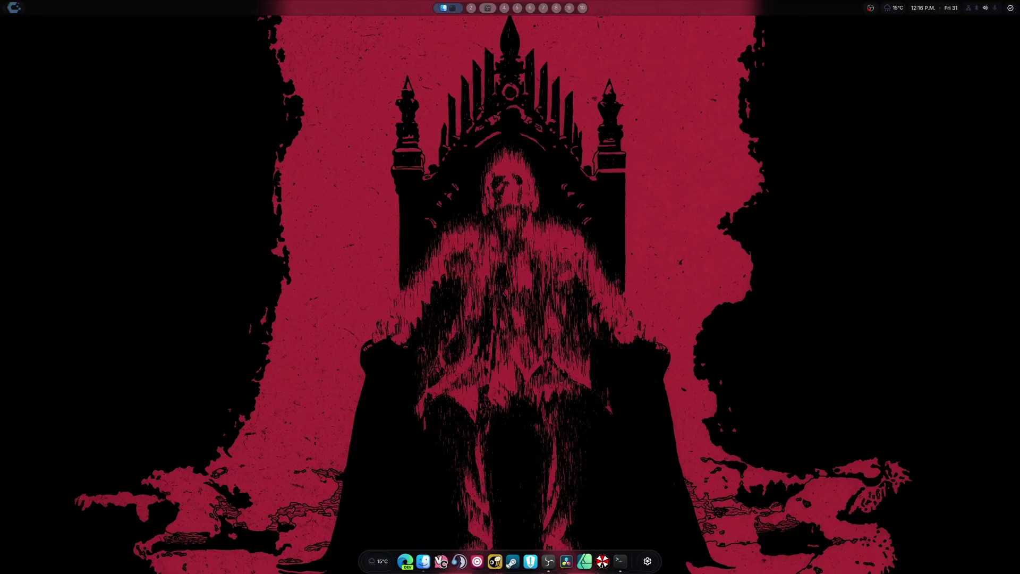
In Files, navigate to Home/.AffinityLinux/drive_c/windows/system32.
key("super+e")
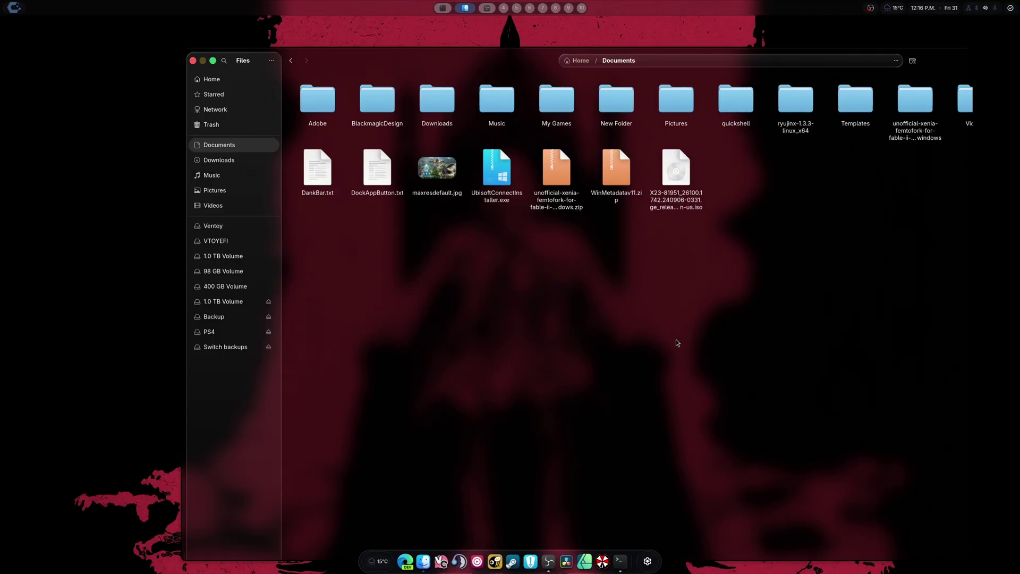
left_click(31, 50)
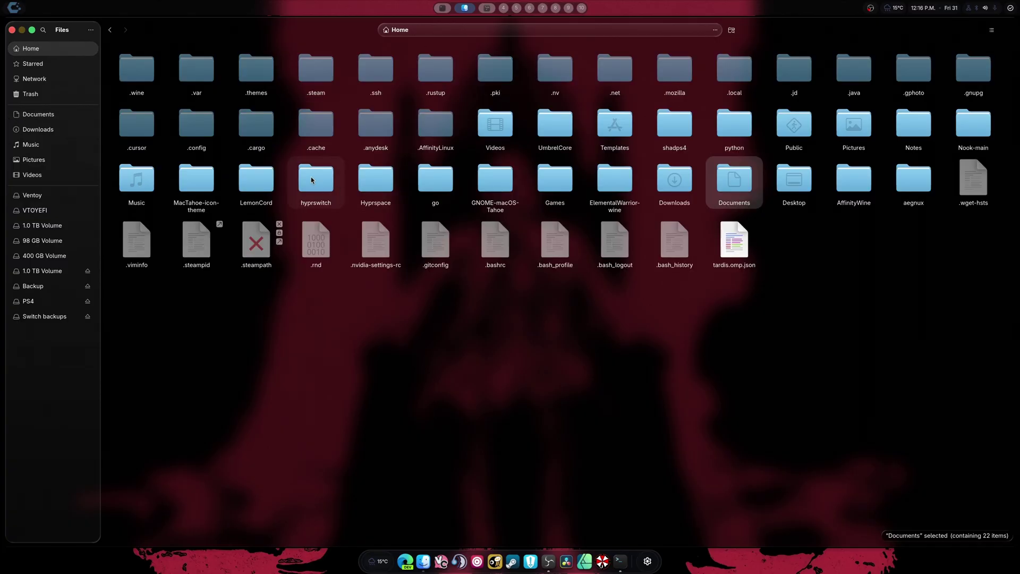
double_click(428, 127)
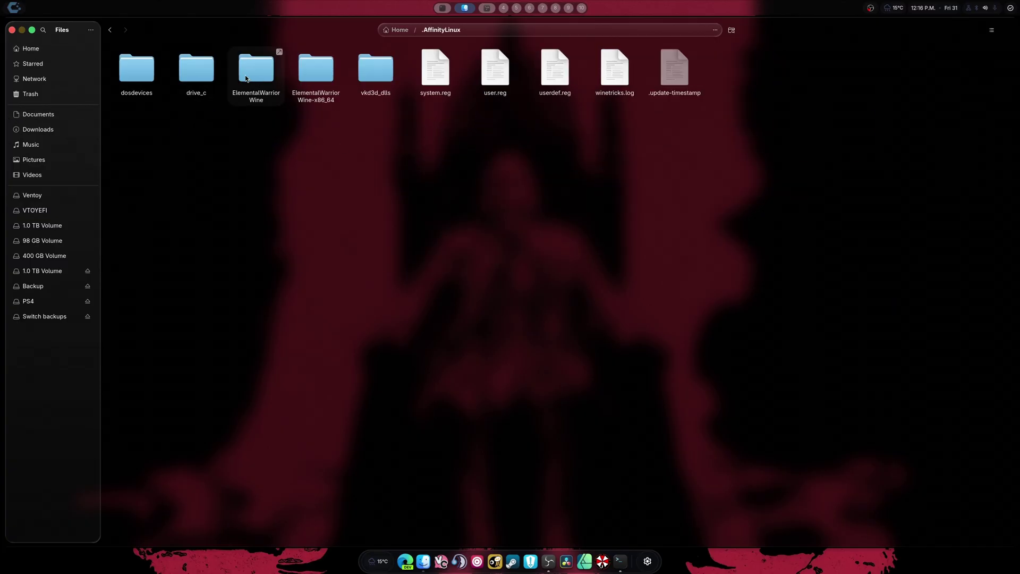
double_click(205, 81)
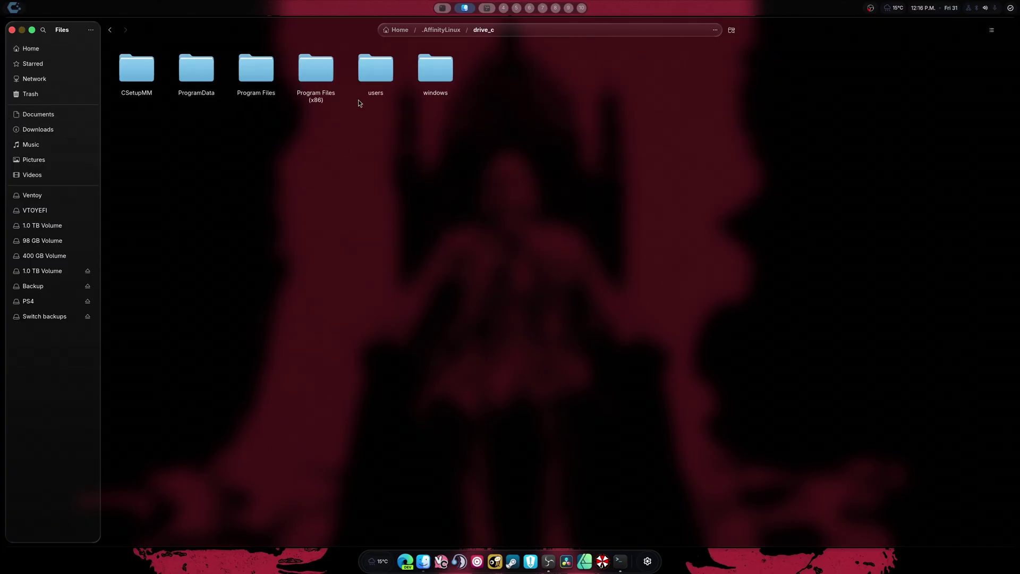
double_click(437, 68)
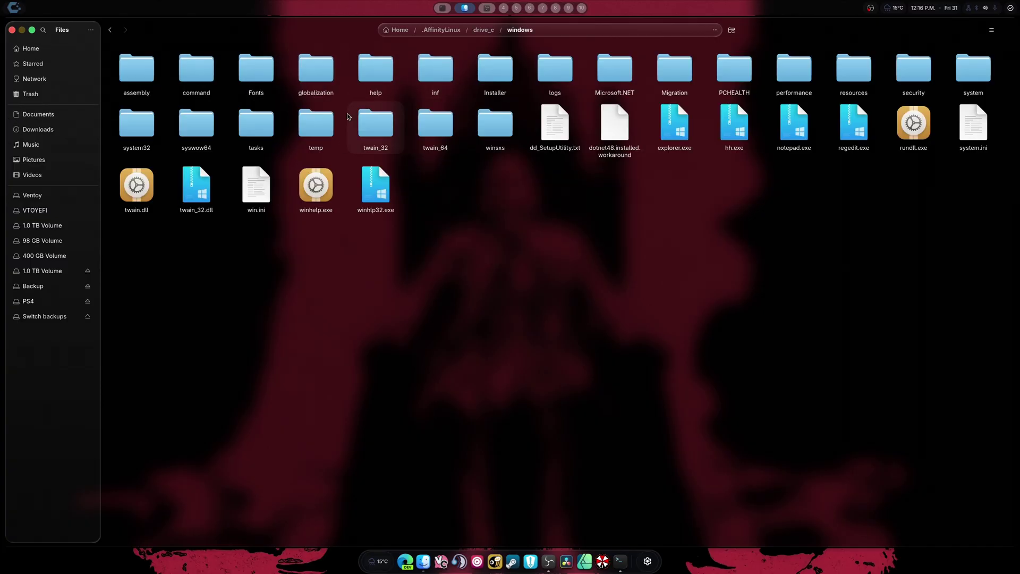
double_click(148, 125)
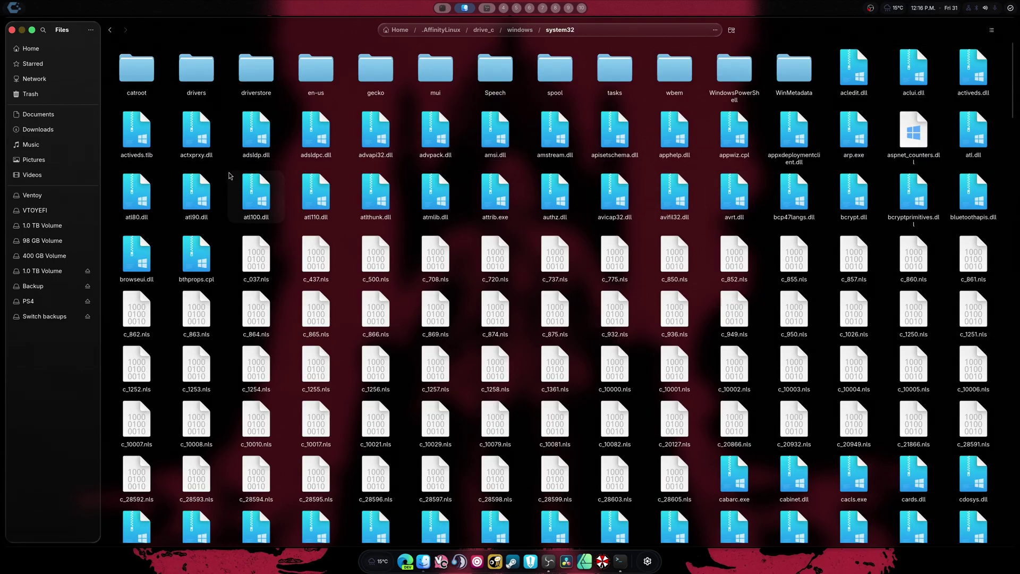
Move the WinMetadata folder to the trash, then undo to restore it.
right_click(782, 74)
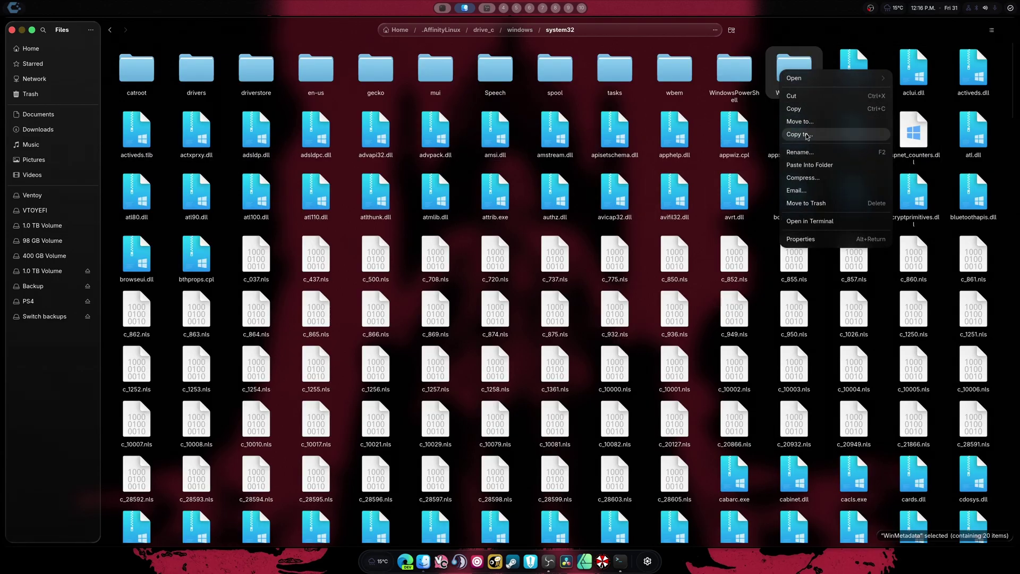
left_click(813, 203)
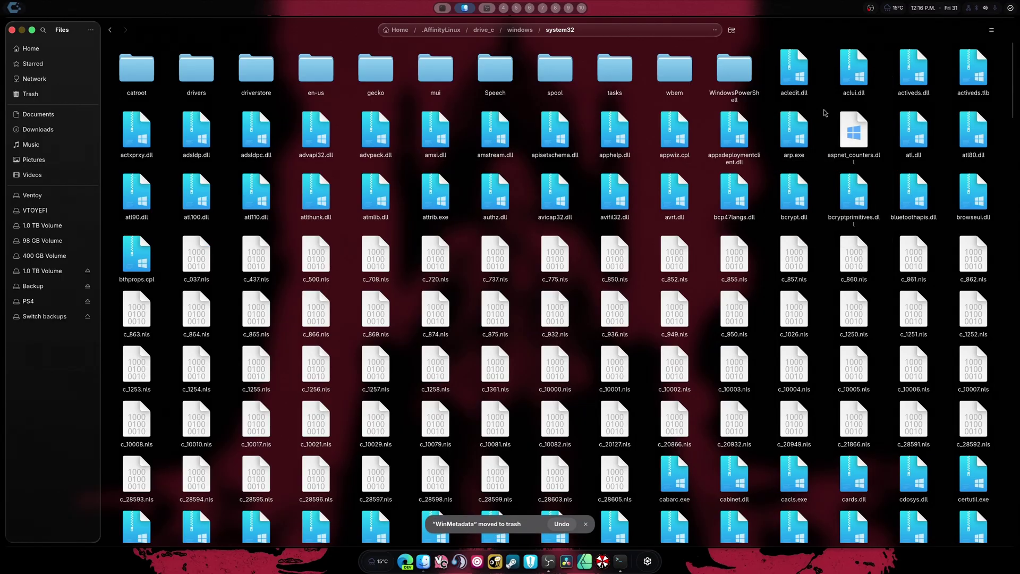
right_click(824, 109)
left_click(842, 160)
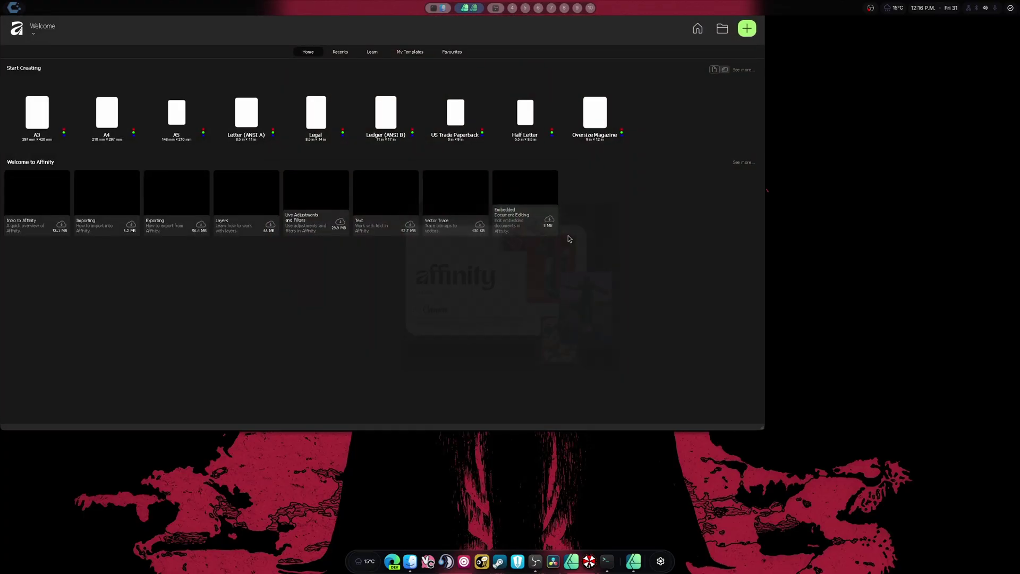
Dismiss Affinity's Welcome screen and open Settings from the Edit menu.
left_click(629, 197)
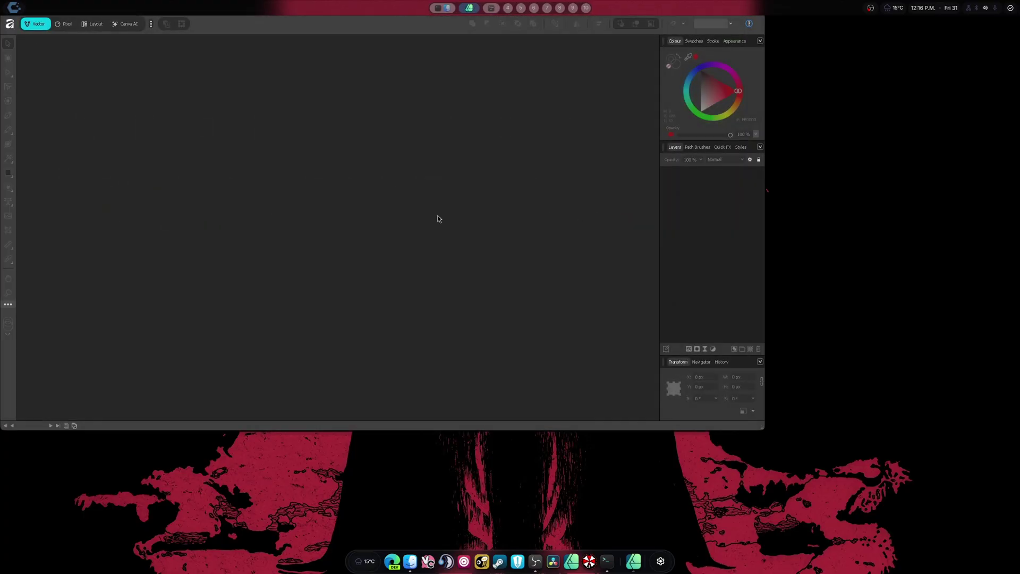
left_click(193, 43)
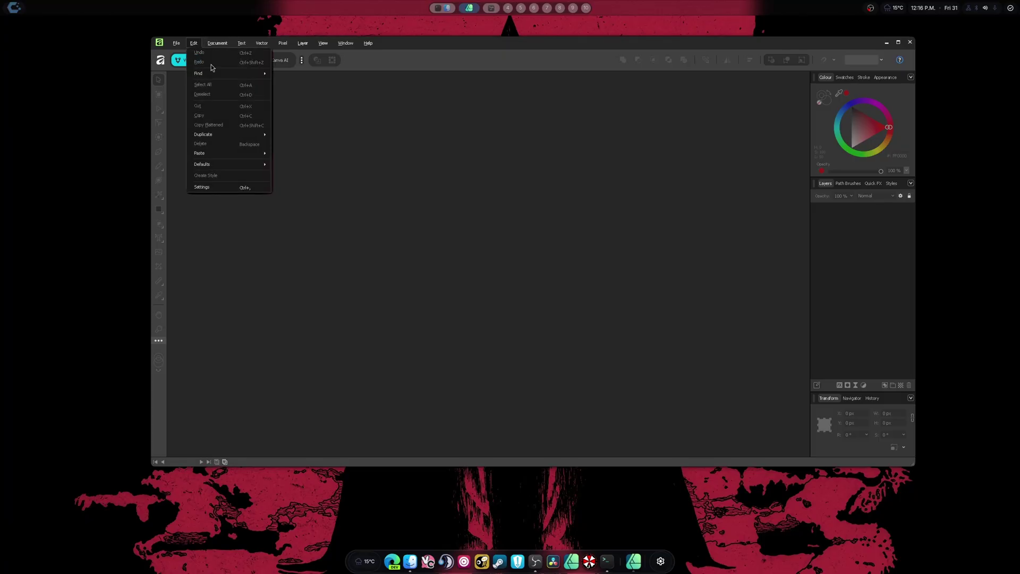
left_click(221, 186)
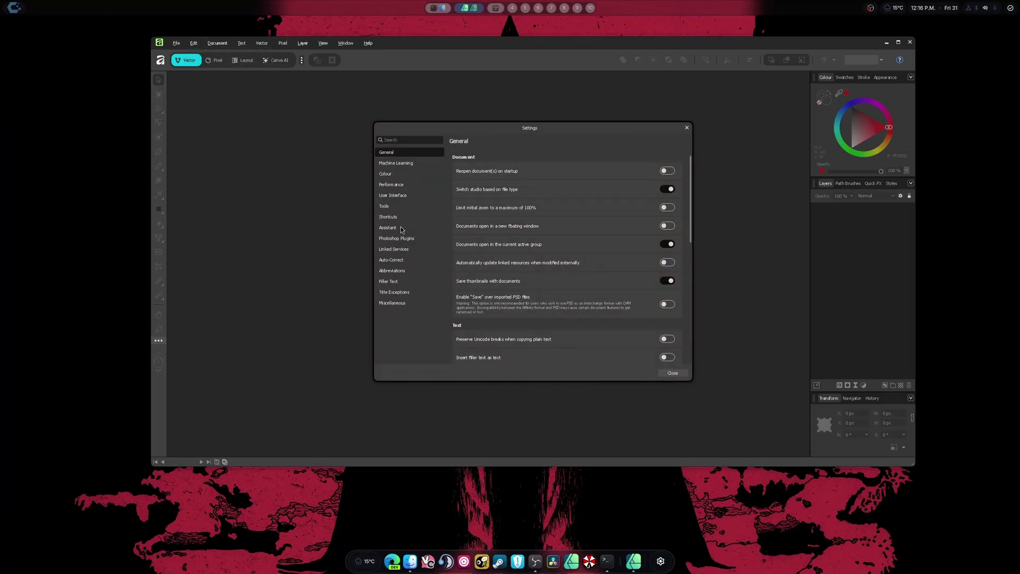
Check Performance shows the RTX 5070 Ti renderer with OpenCL on, then close Settings.
left_click(396, 185)
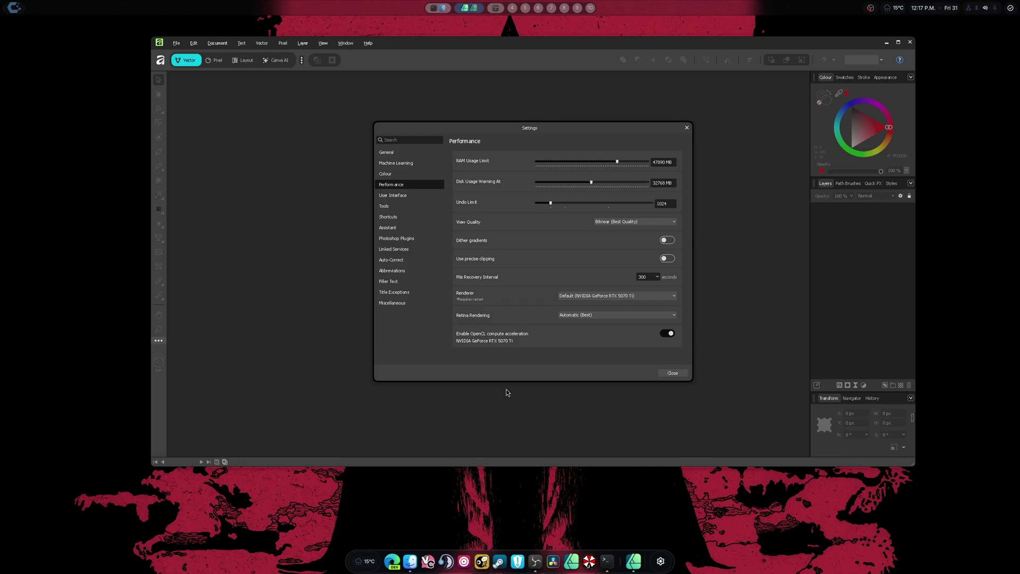
left_click(672, 373)
left_click_drag(525, 309, 501, 332)
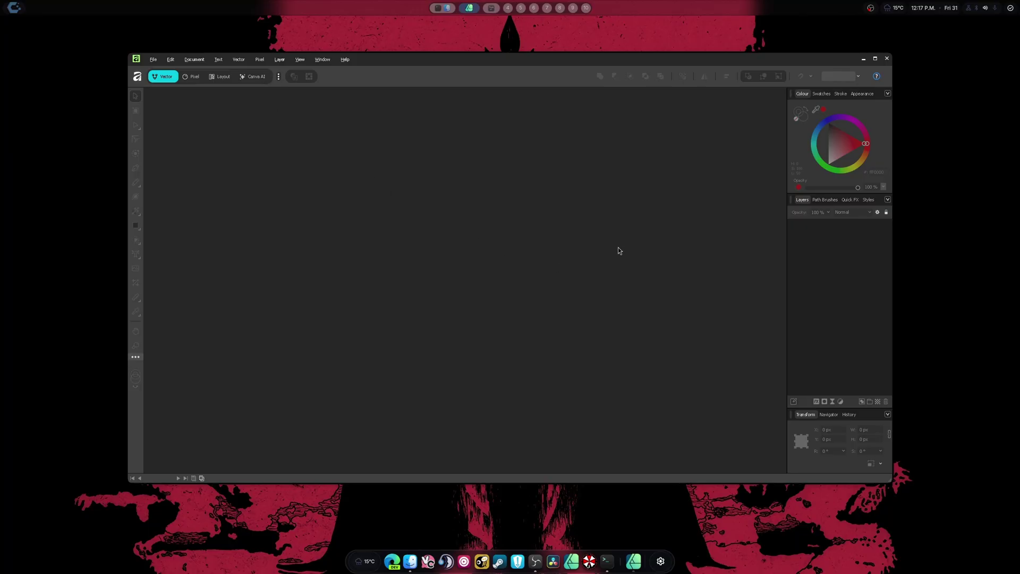
left_click(279, 78)
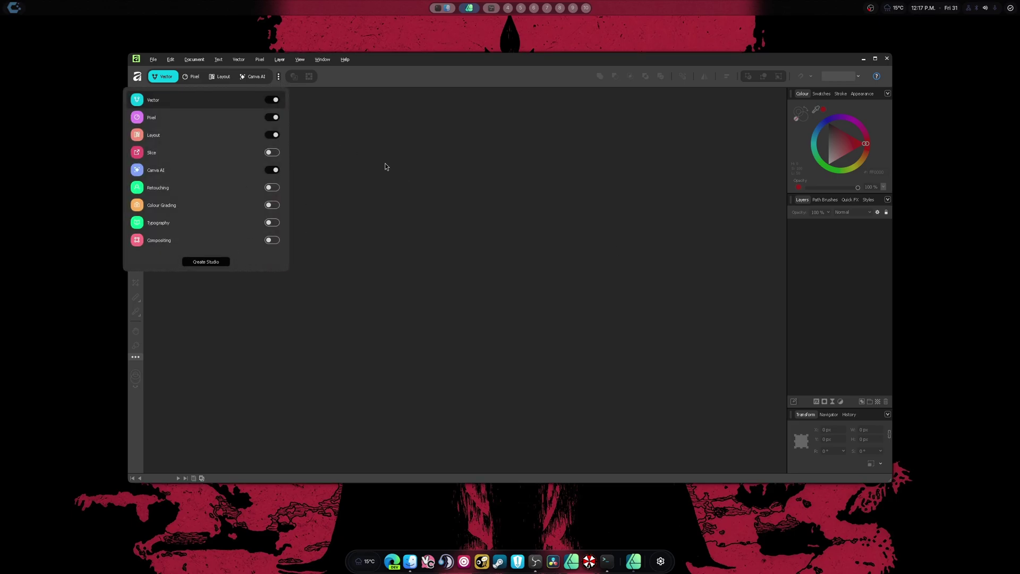
left_click(379, 335)
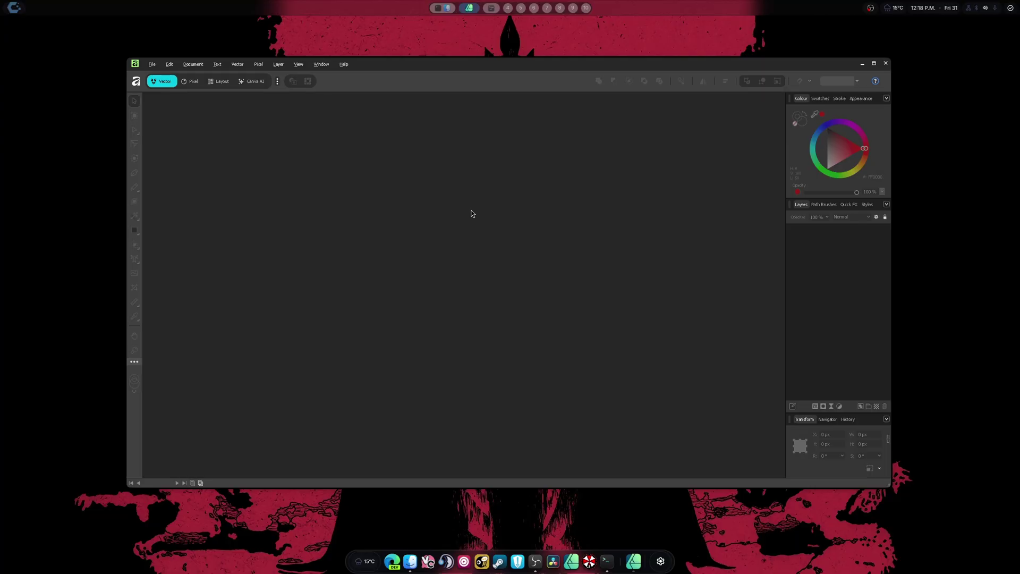
left_click_drag(472, 213, 519, 206)
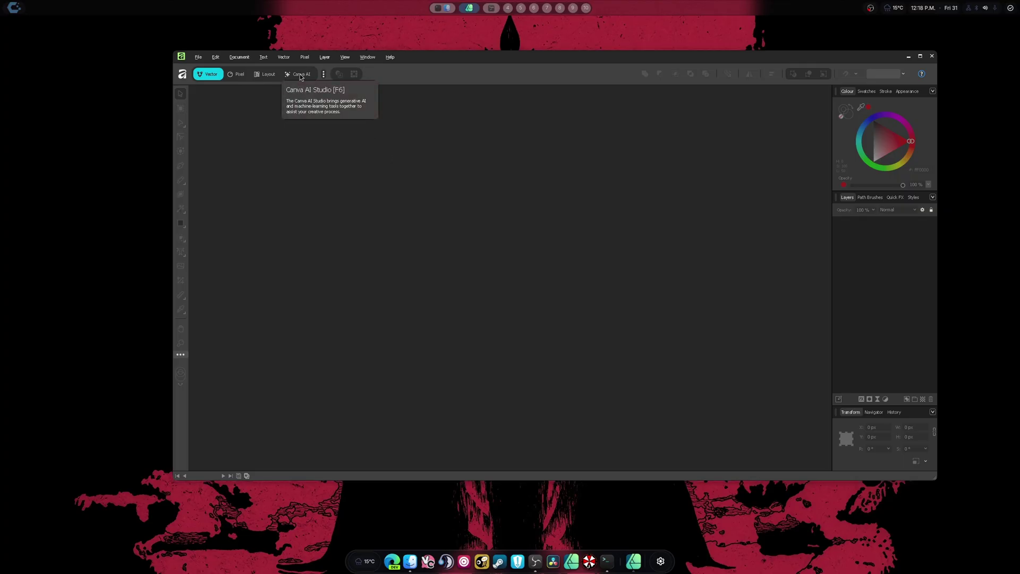
Switch off the Canva AI studio in the toolbar's studio list.
left_click(323, 75)
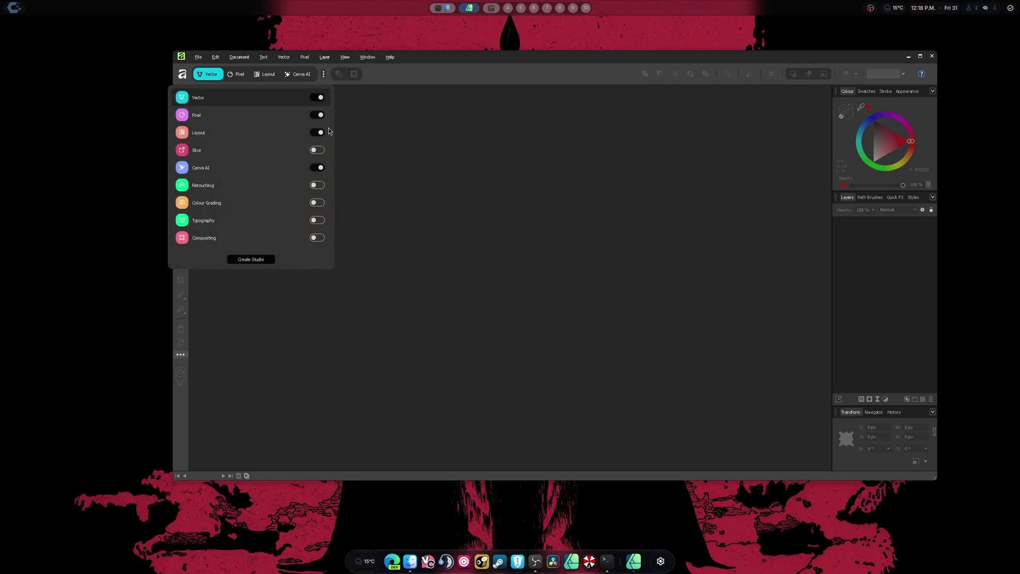
left_click(319, 168)
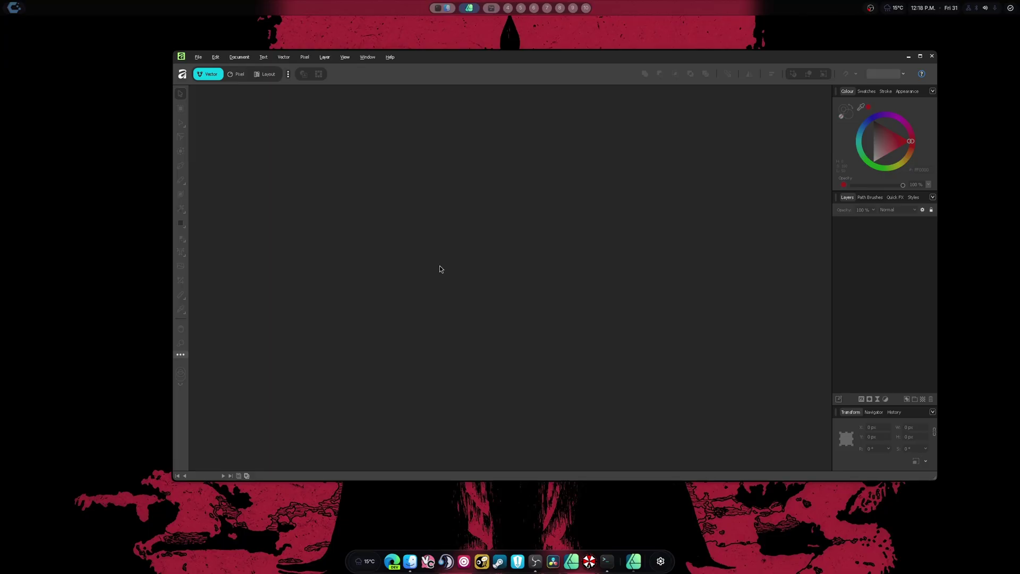
Reposition the Affinity window and maximise it to fill the screen.
left_click_drag(440, 266, 410, 274)
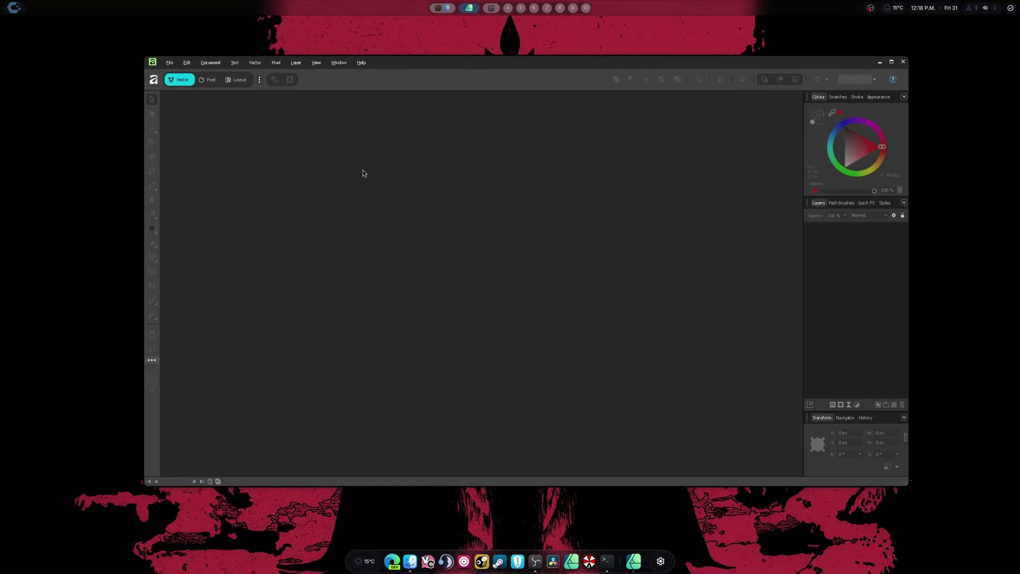
left_click_drag(569, 220, 549, 241)
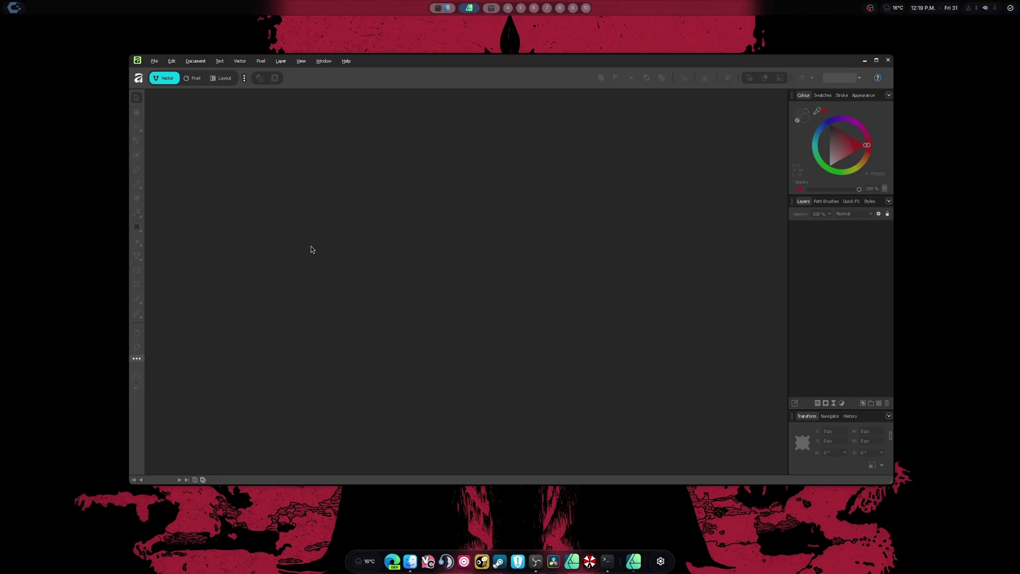
left_click(888, 60)
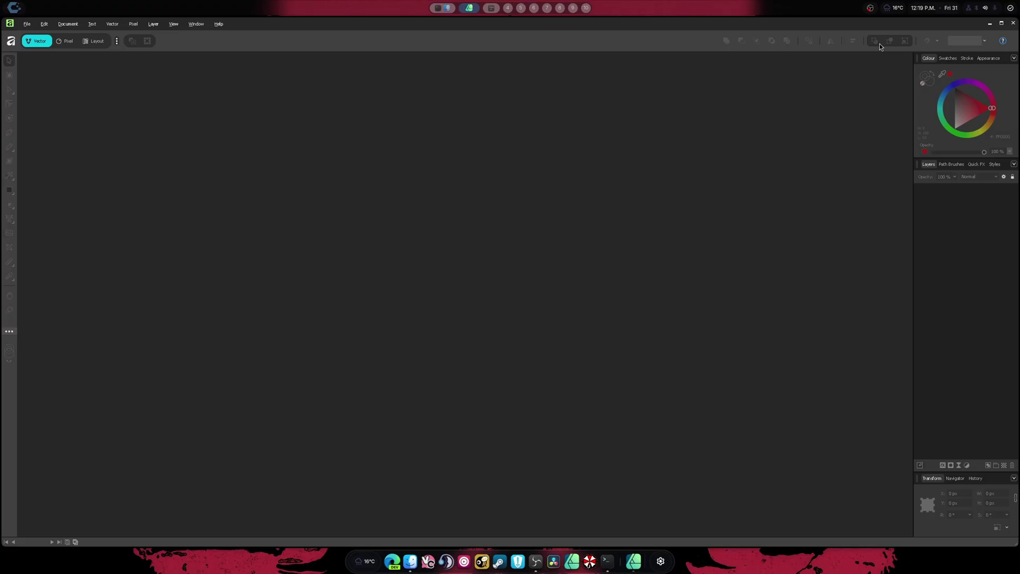
Check the recently opened documents under File > Open Recent.
left_click(28, 26)
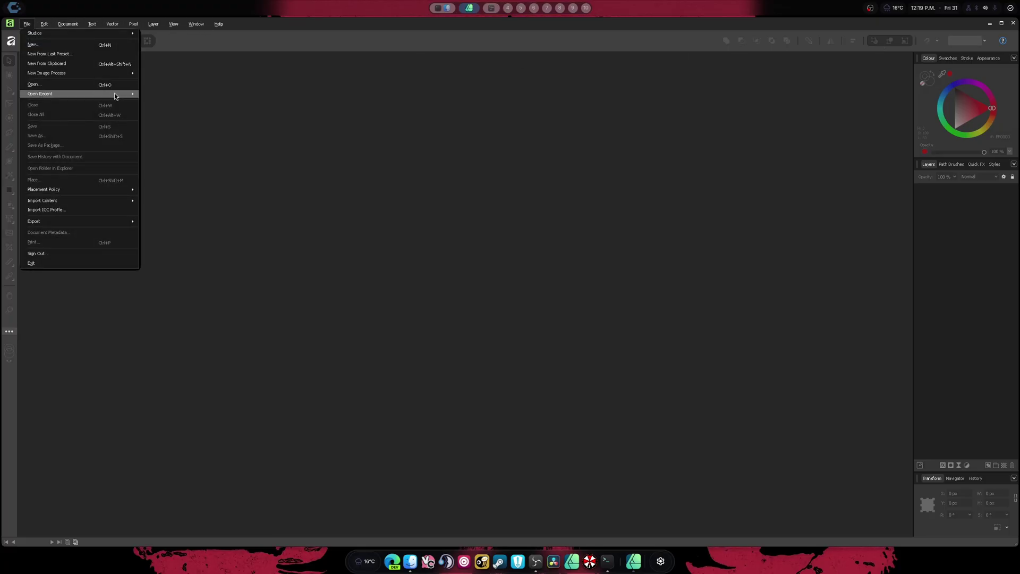
left_click(505, 183)
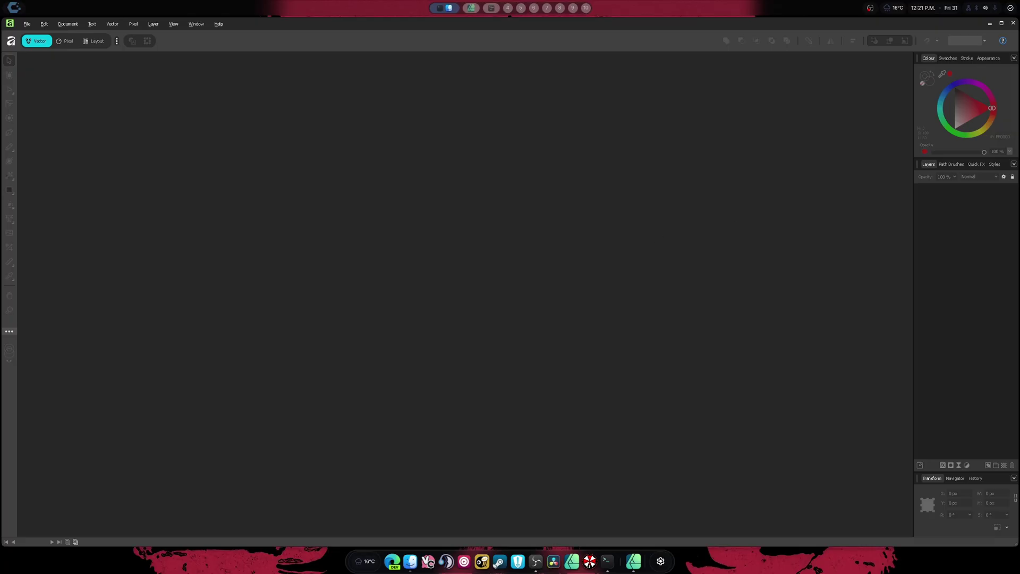
Open Thumbnail_next_gen.afphoto by dropping it on the canvas, dismiss the legacy warning, and save as Thumbnail_next_gen.af.
left_click_drag(473, 268, 474, 269)
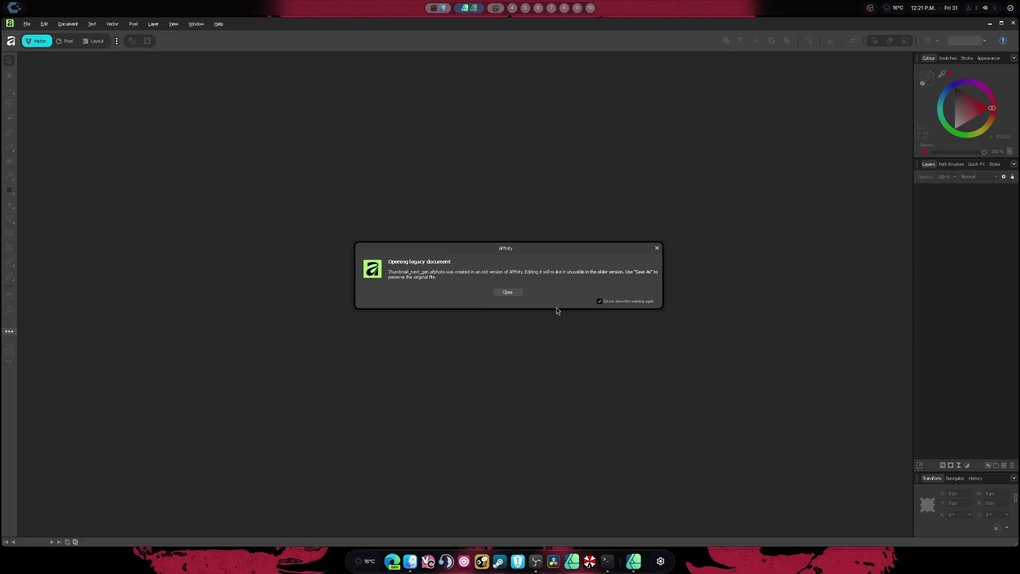
left_click(514, 293)
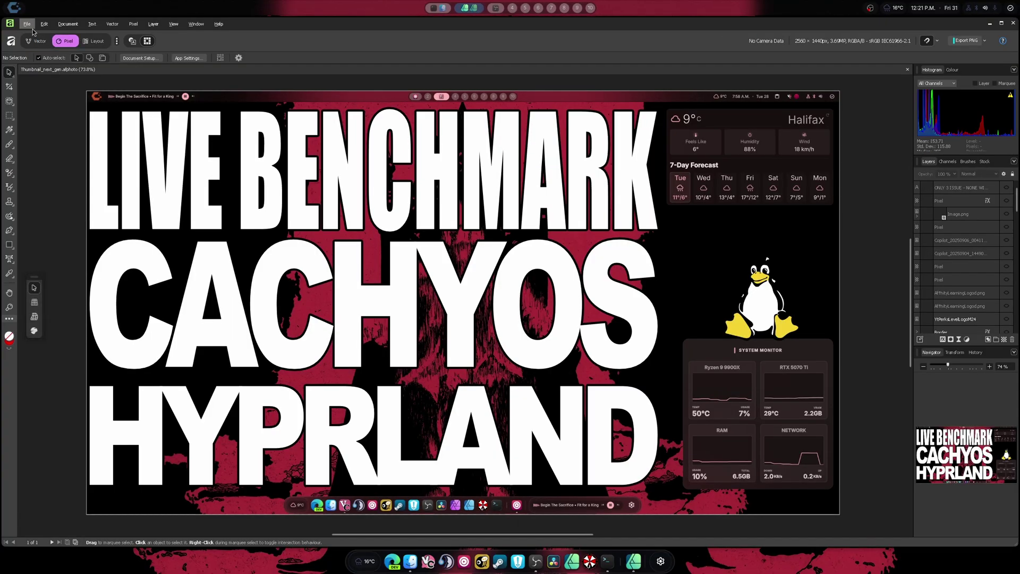
left_click(27, 23)
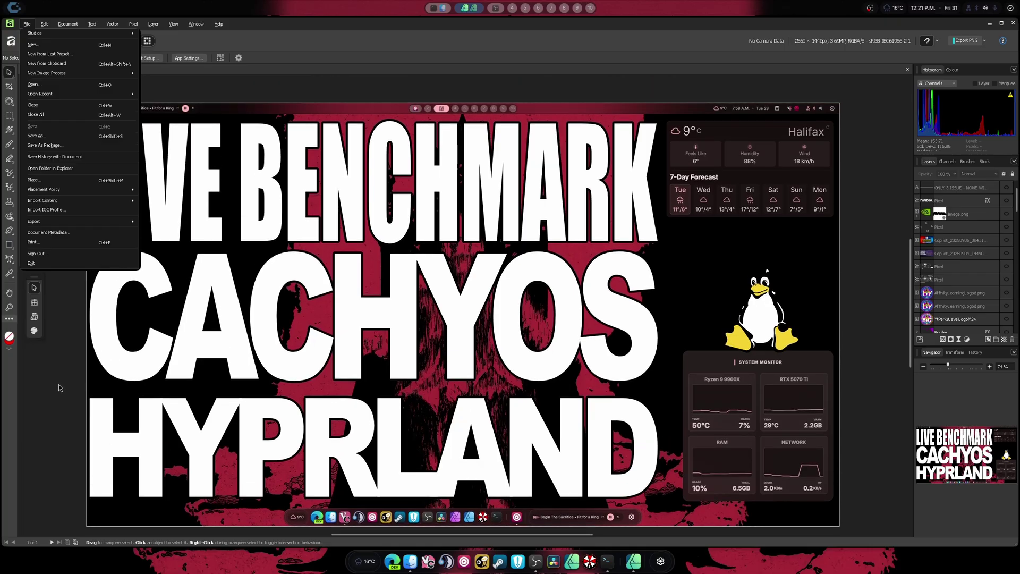
left_click(60, 384)
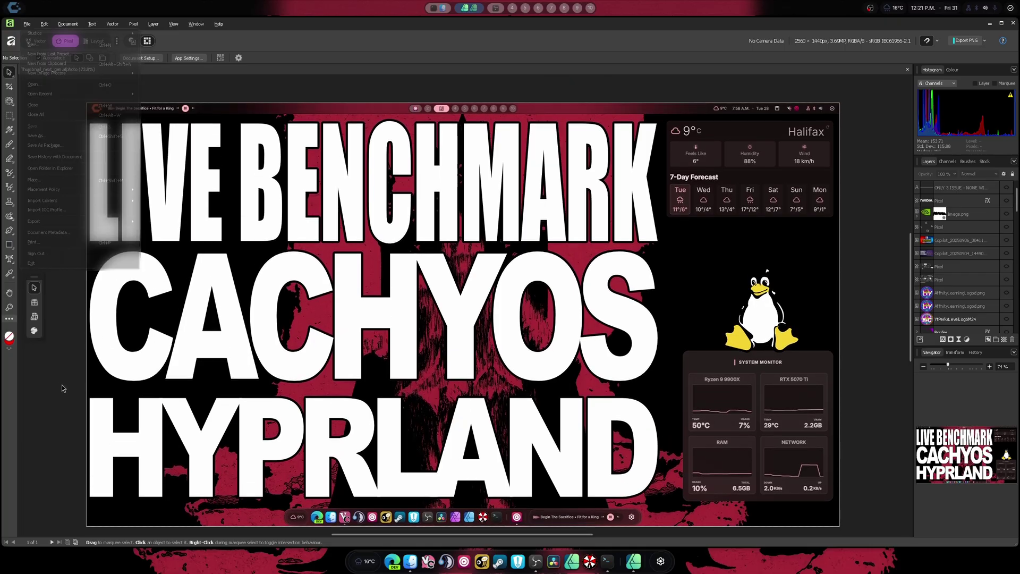
left_click(27, 24)
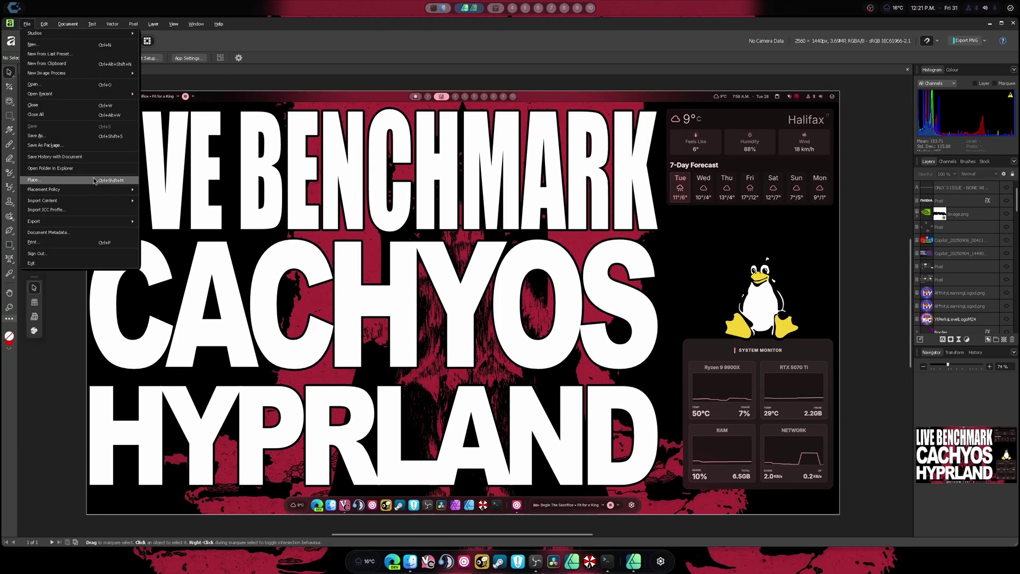
left_click(93, 136)
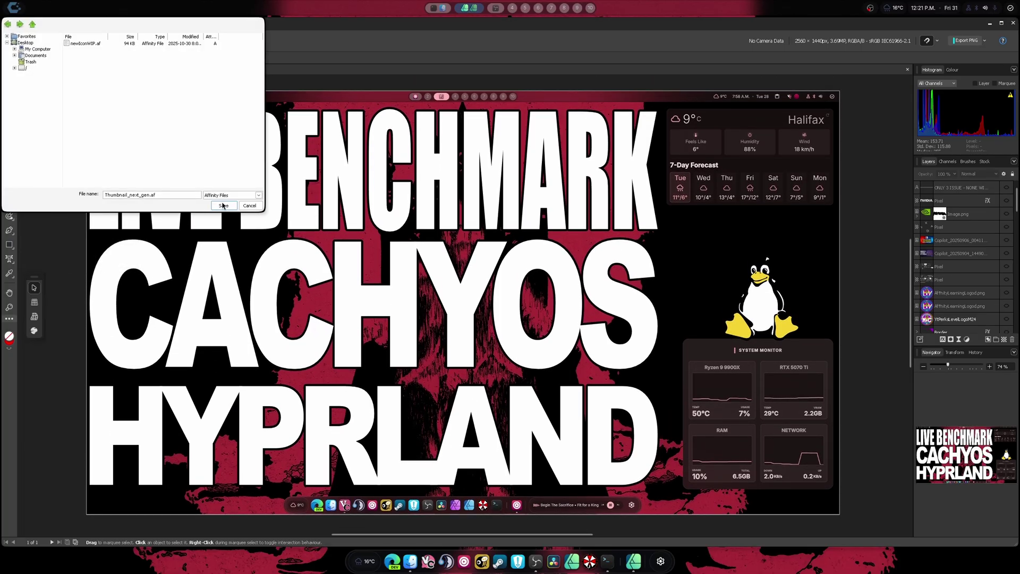
left_click(223, 206)
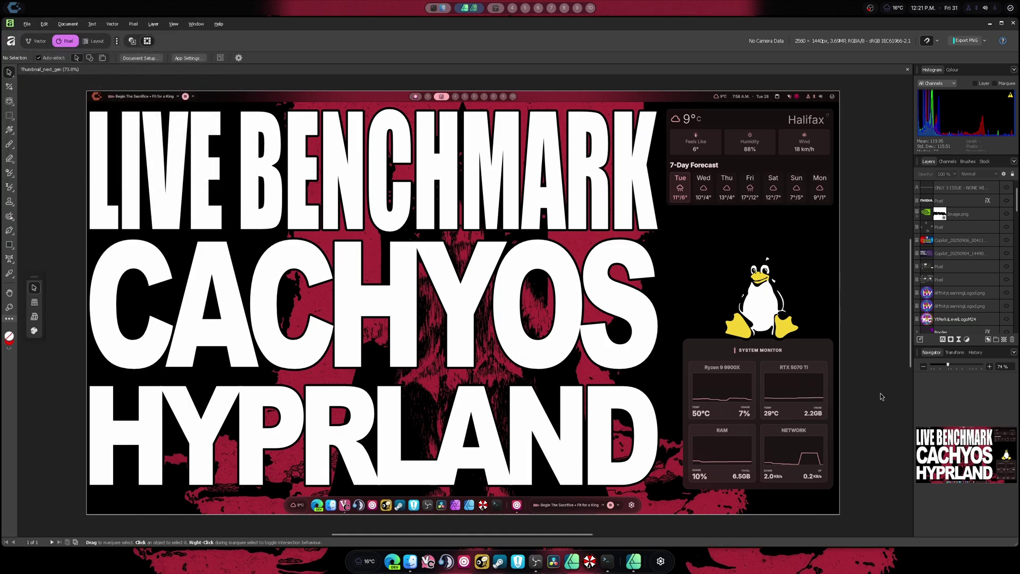